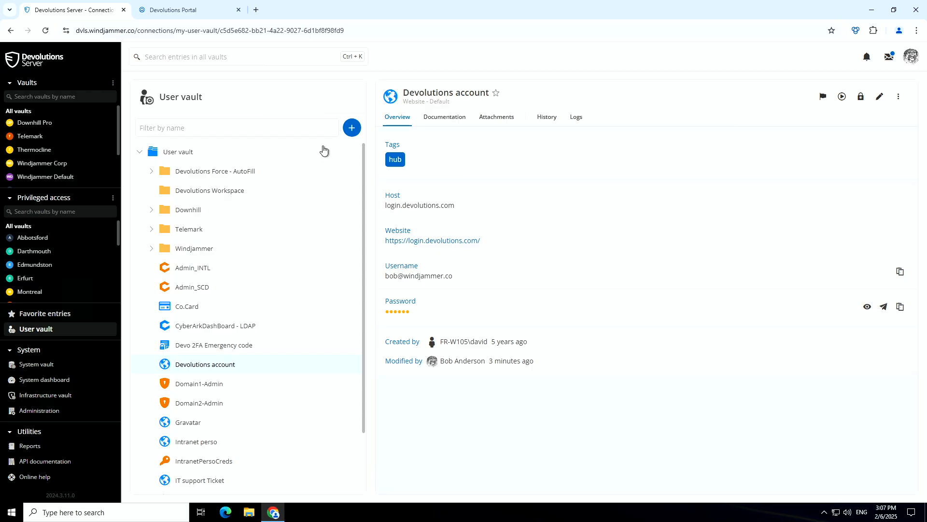
# Start a new One-Time password (OTP) entry in the User vault.
pyautogui.scroll(-2, 322, 151)
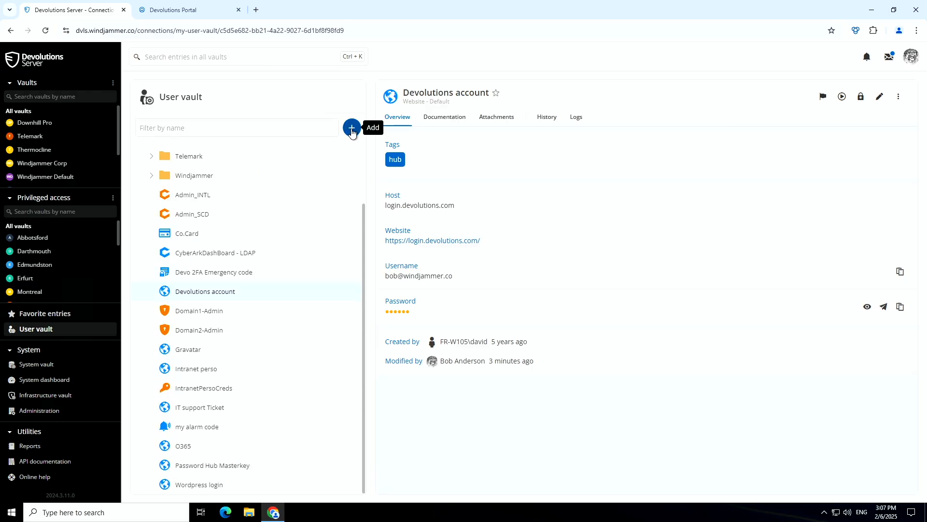
pyautogui.click(352, 129)
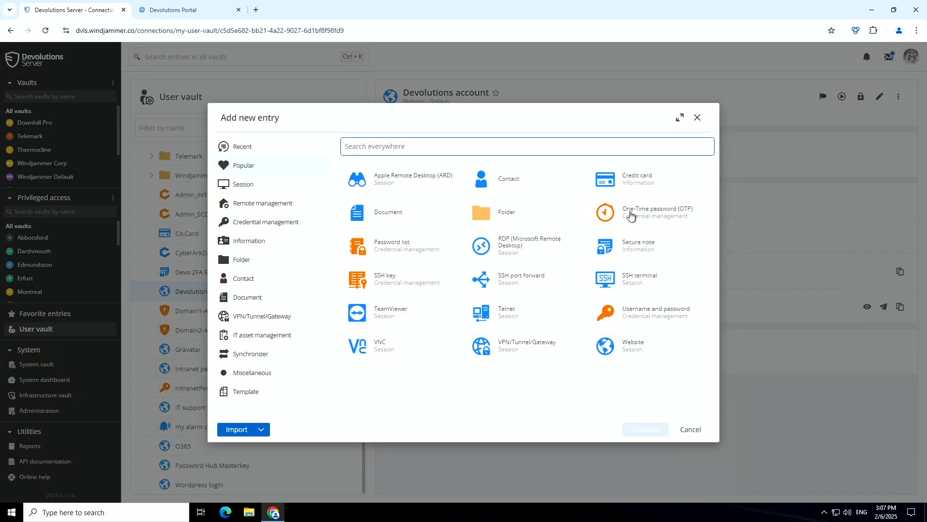
pyautogui.click(631, 215)
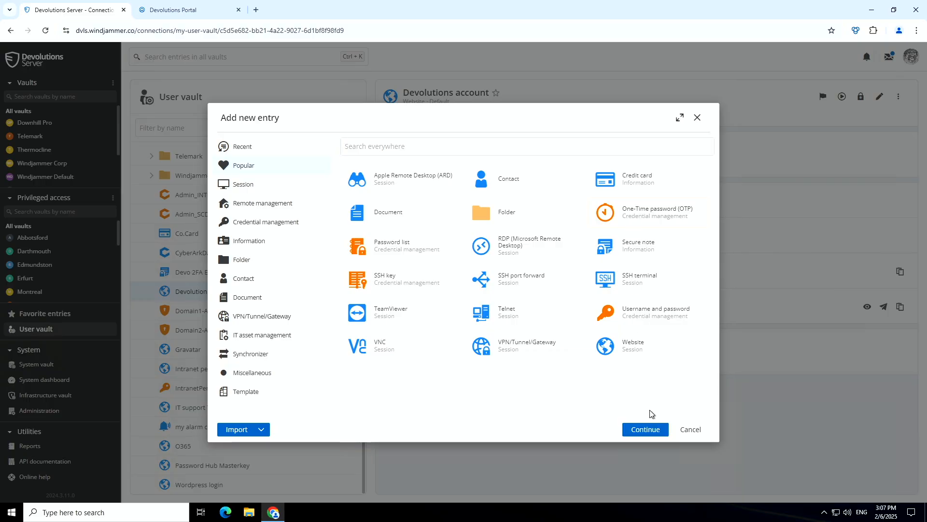
pyautogui.click(644, 429)
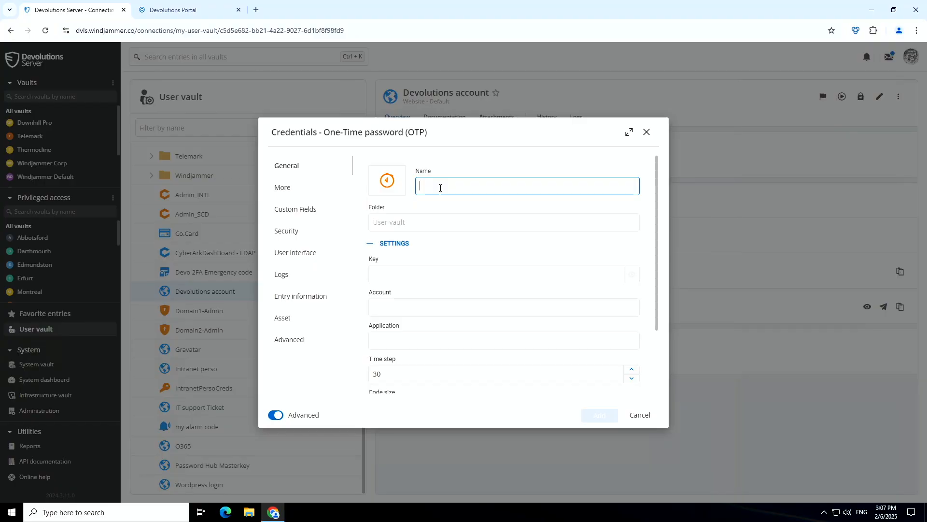
# Name the OTP entry with the owner's first name followed by _DevAccount_OTP.
pyautogui.write('Bob')
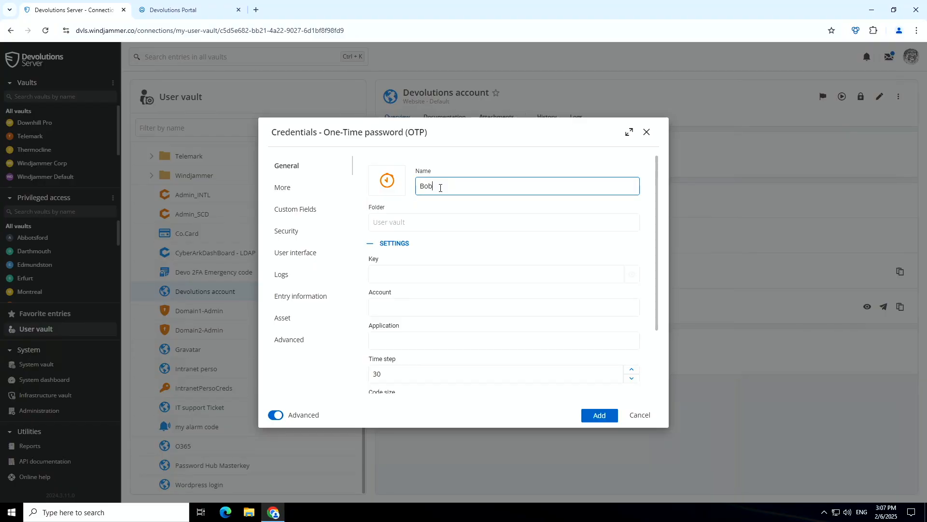
pyautogui.write('_DevAccount_OTP')
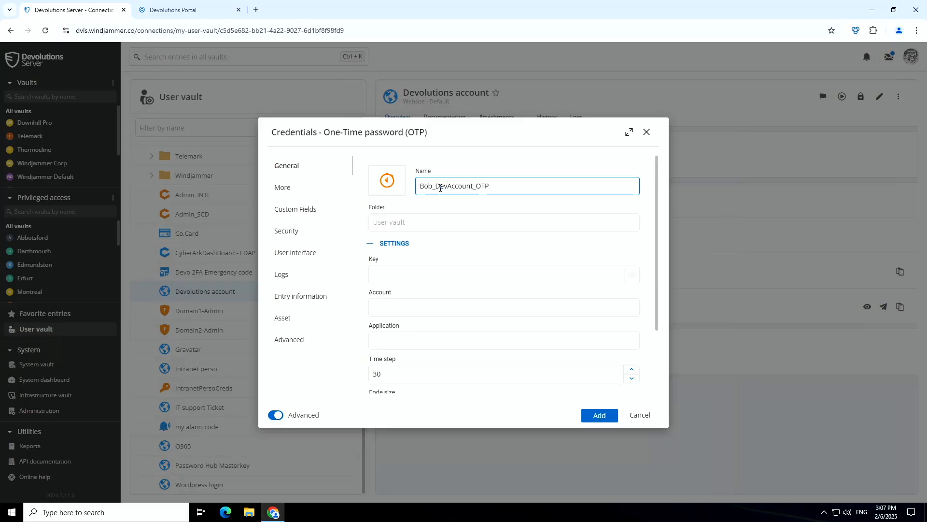
pyautogui.click(439, 227)
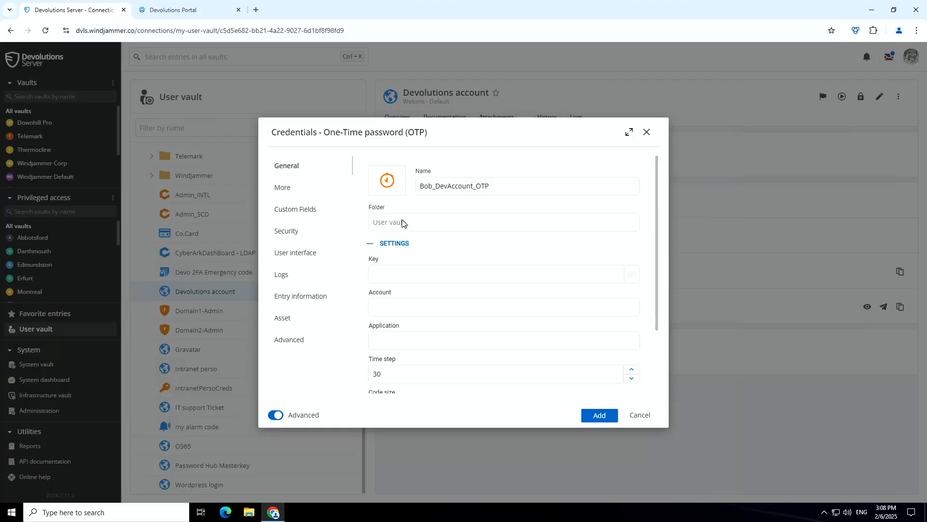
pyautogui.click(425, 279)
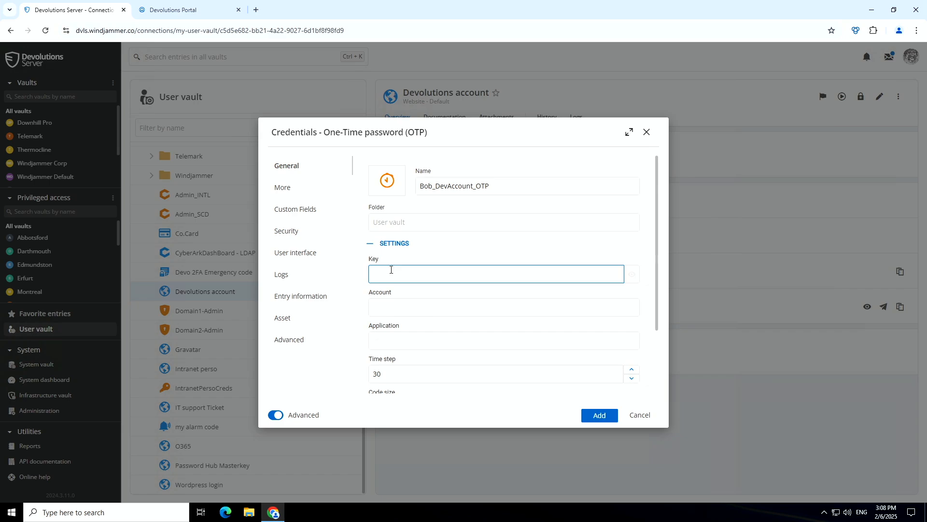
# Switch to the Devolutions Portal, open its portal page in a new tab and go to the Two-Step Verification settings.
pyautogui.click(192, 11)
pyautogui.click(905, 60)
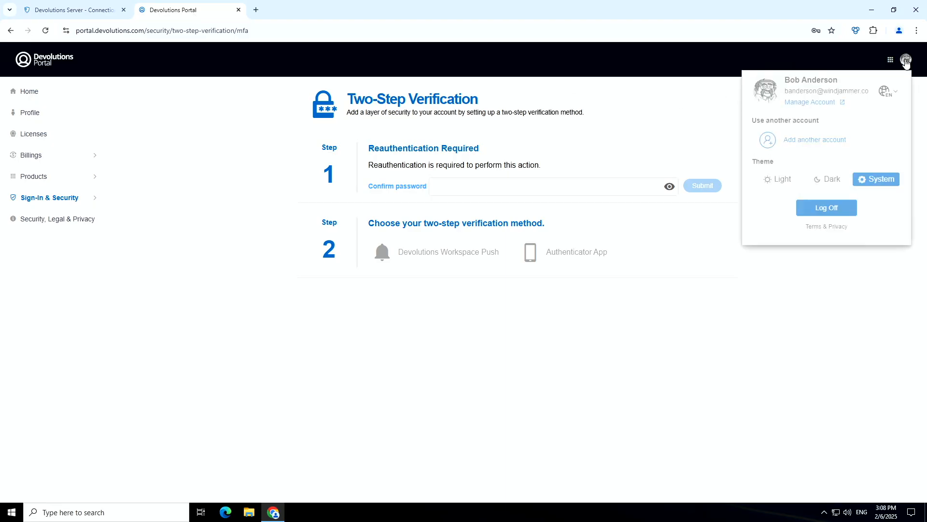
pyautogui.click(905, 60)
pyautogui.click(890, 60)
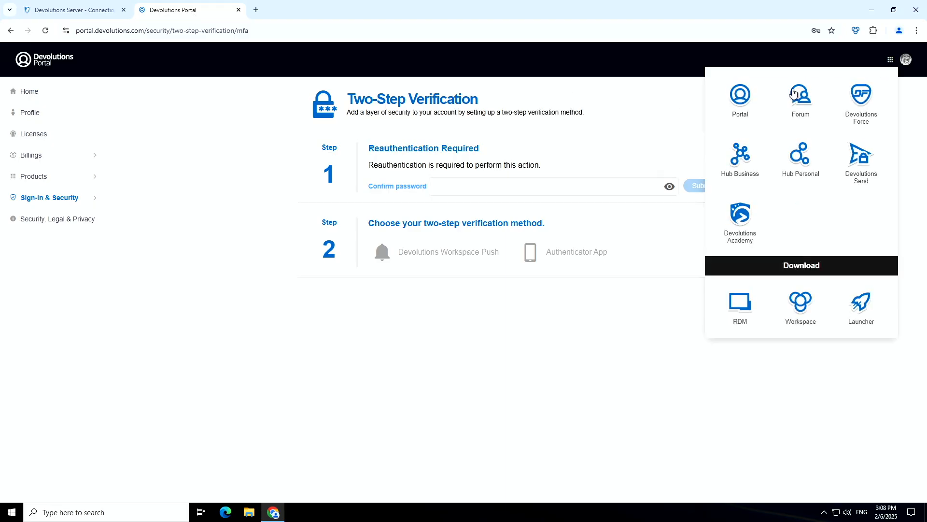
pyautogui.click(741, 97)
pyautogui.moveTo(63, 202)
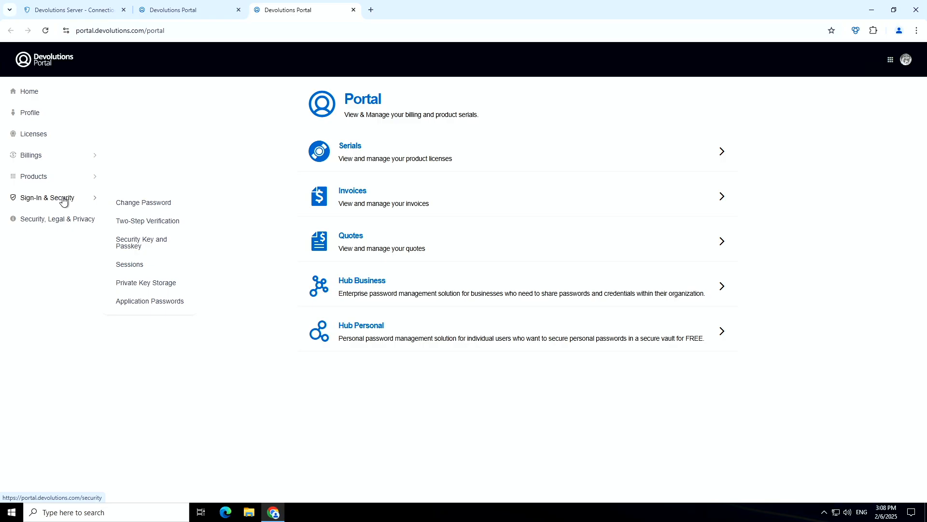
pyautogui.click(153, 224)
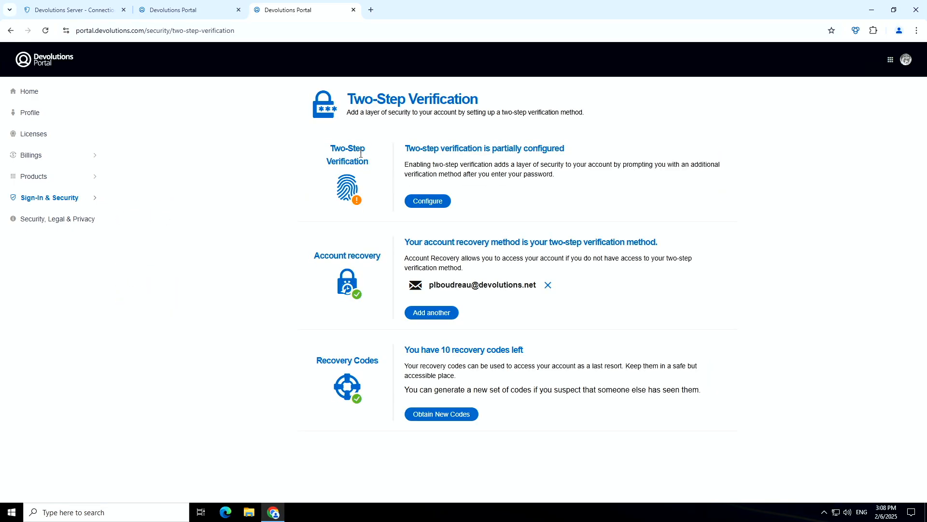
# Configure two-step verification by confirming the account password and choosing Authenticator App as the method.
pyautogui.click(426, 201)
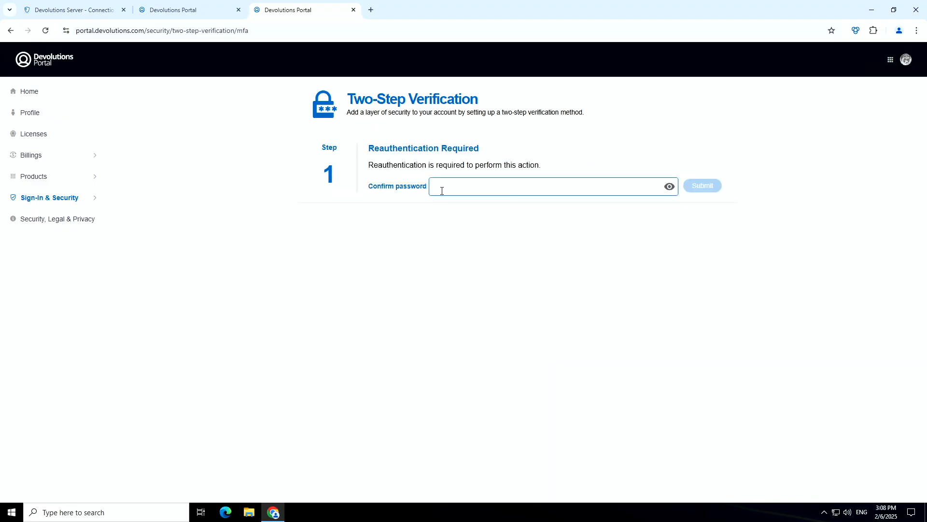
pyautogui.hotkey('ctrl', 'v')
pyautogui.press('Return')
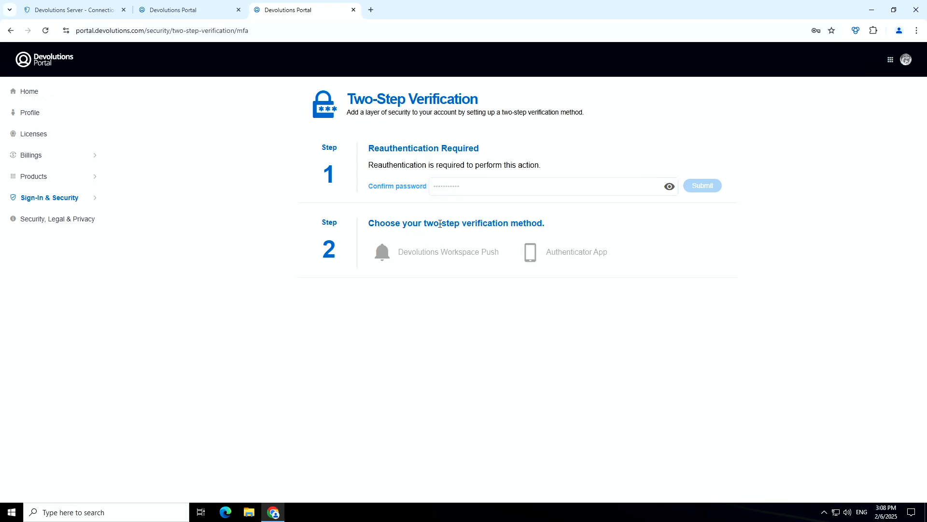
pyautogui.click(562, 256)
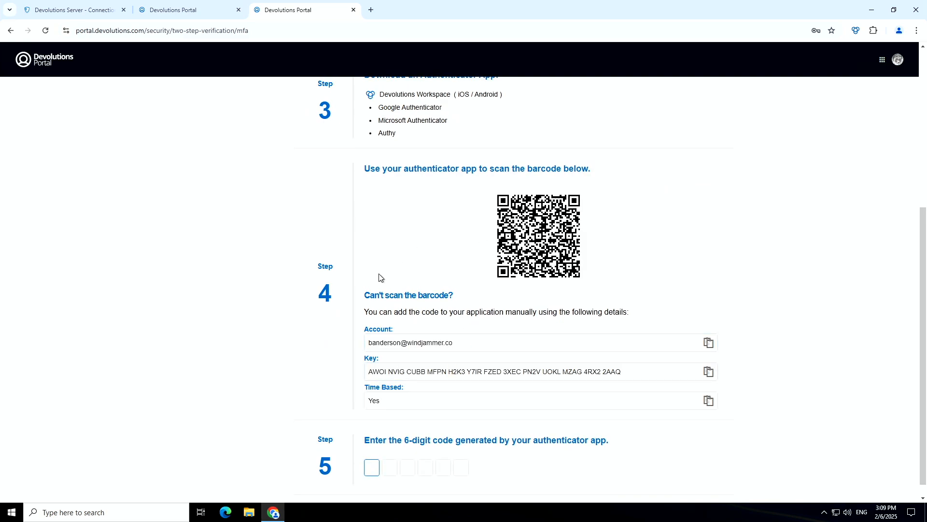
# Copy the authenticator key from the portal into the Key field of the Devolutions Server OTP entry and reveal it.
pyautogui.scroll(-1, 476, 285)
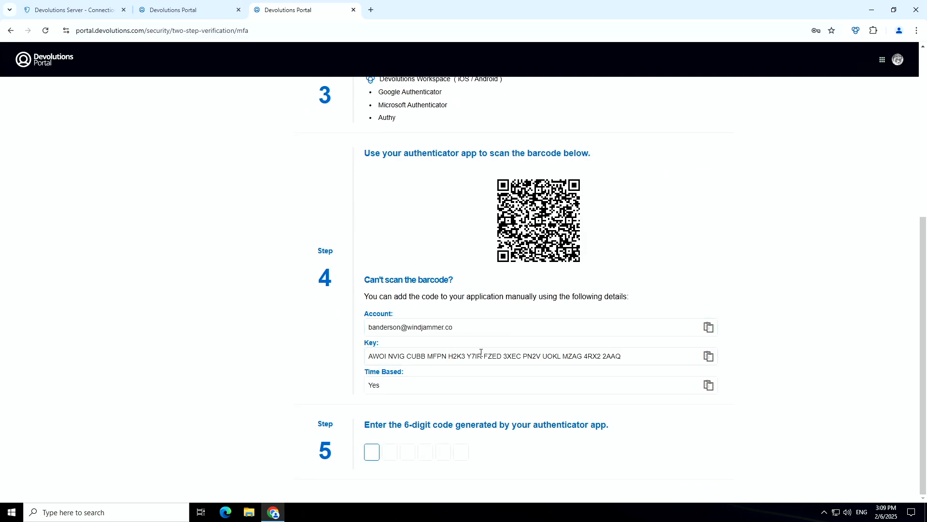
pyautogui.click(708, 356)
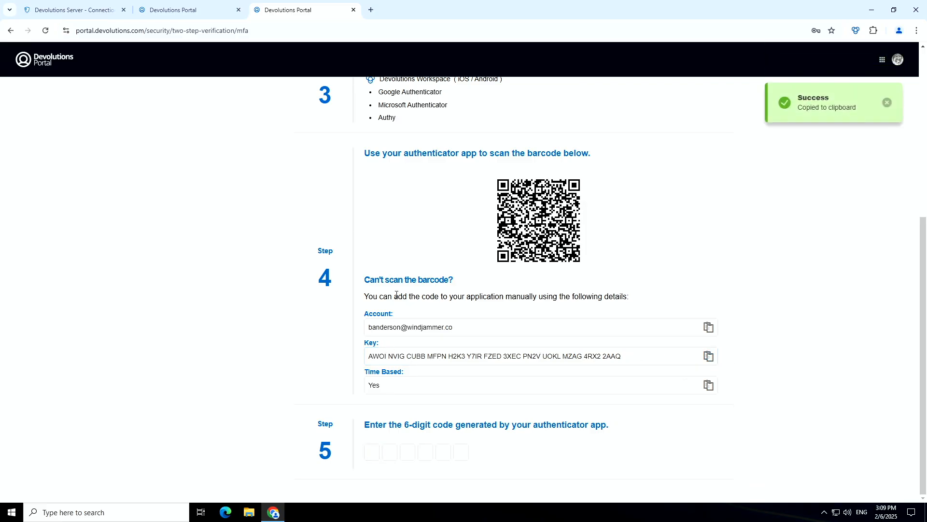
pyautogui.click(80, 7)
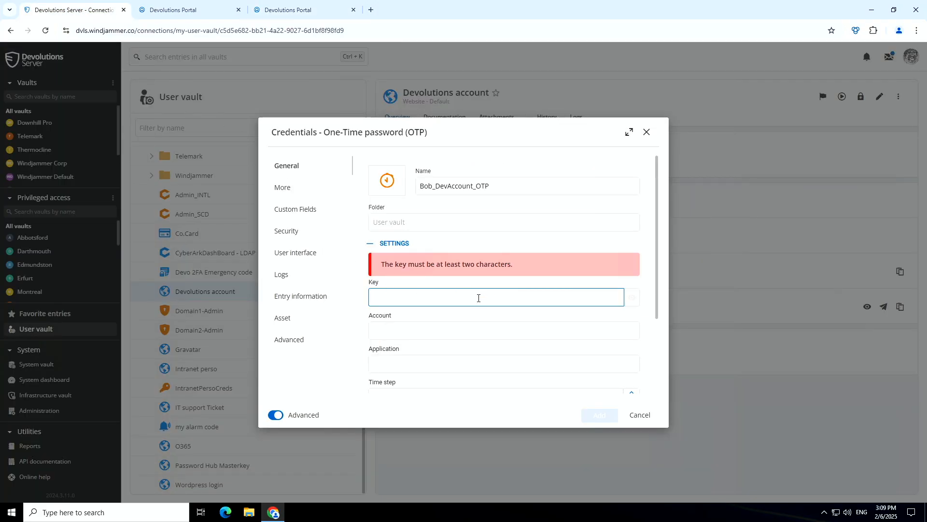
pyautogui.hotkey('ctrl', 'v')
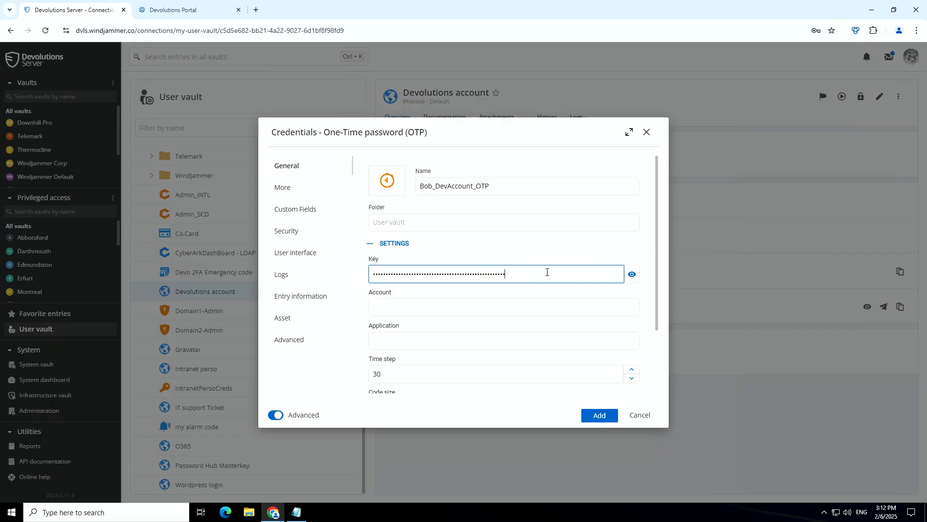
pyautogui.click(632, 276)
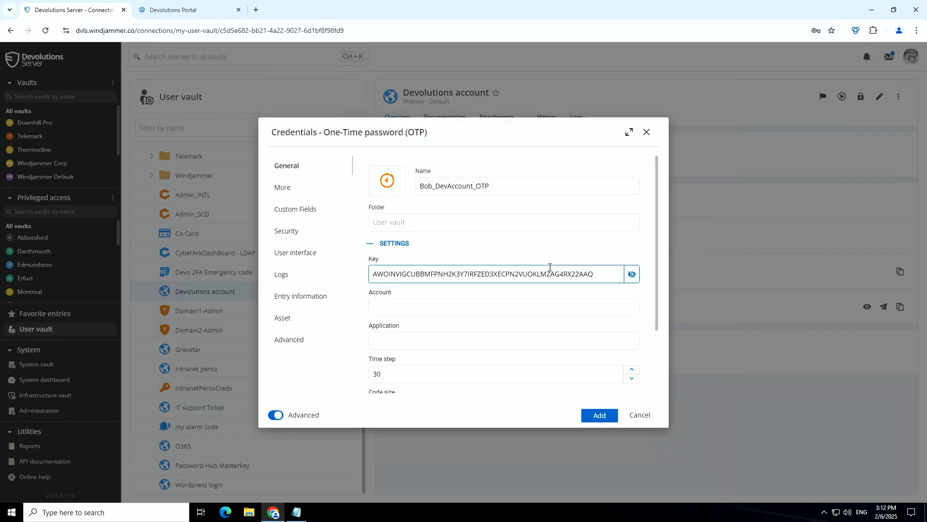
# Copy the account e-mail from the portal's manual setup details into the OTP entry's Account field.
pyautogui.click(187, 9)
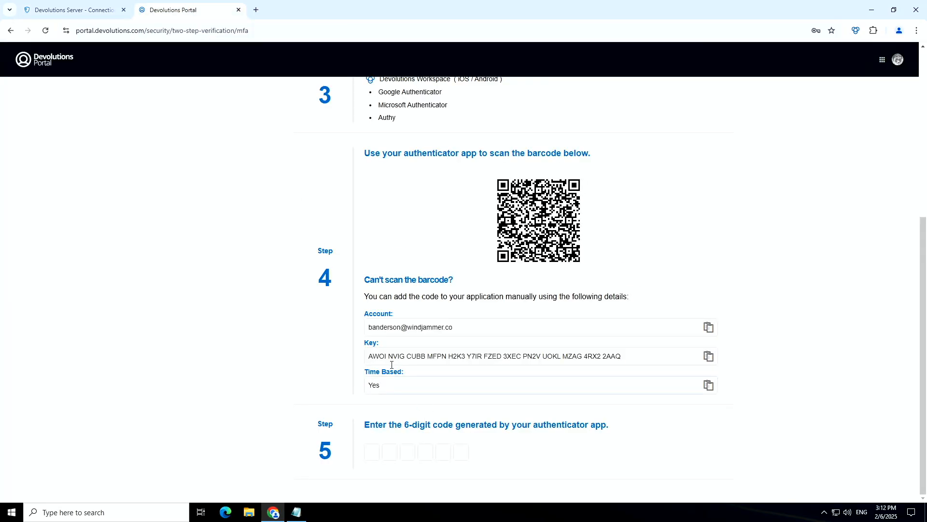
pyautogui.click(99, 10)
pyautogui.click(402, 304)
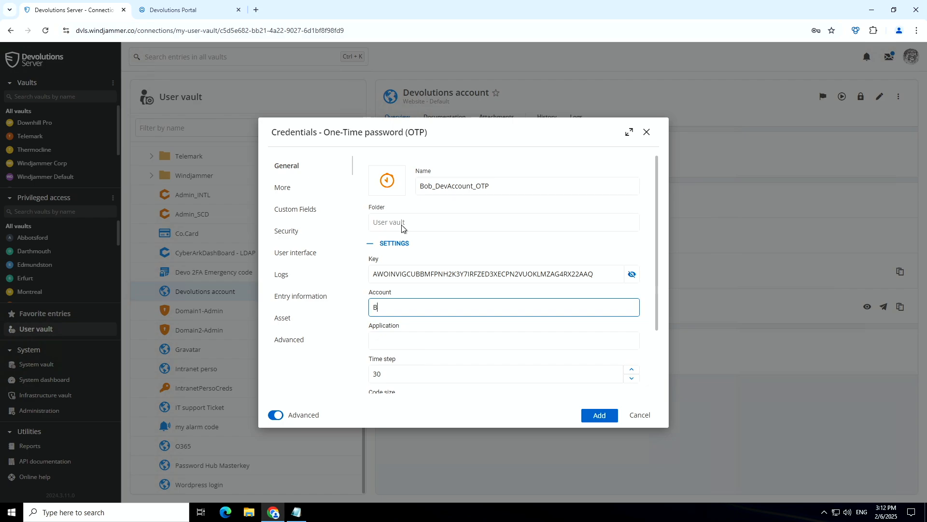
pyautogui.hotkey('ctrl', 'Tab')
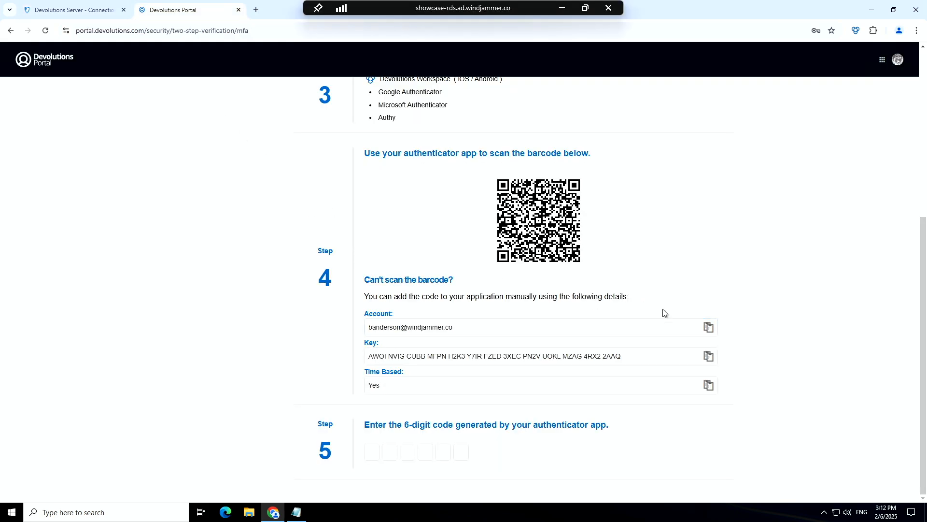
pyautogui.click(708, 327)
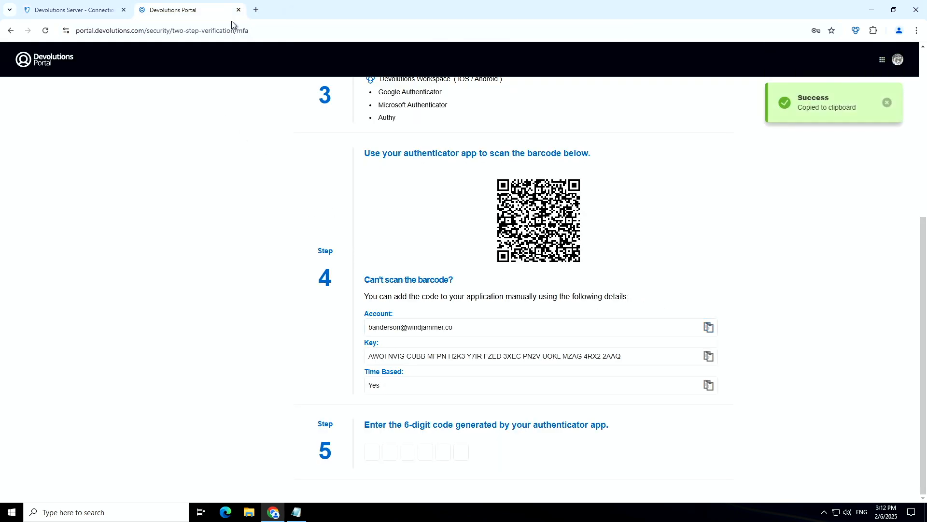
pyautogui.click(68, 10)
pyautogui.hotkey('ctrl', 'v')
pyautogui.press('Tab')
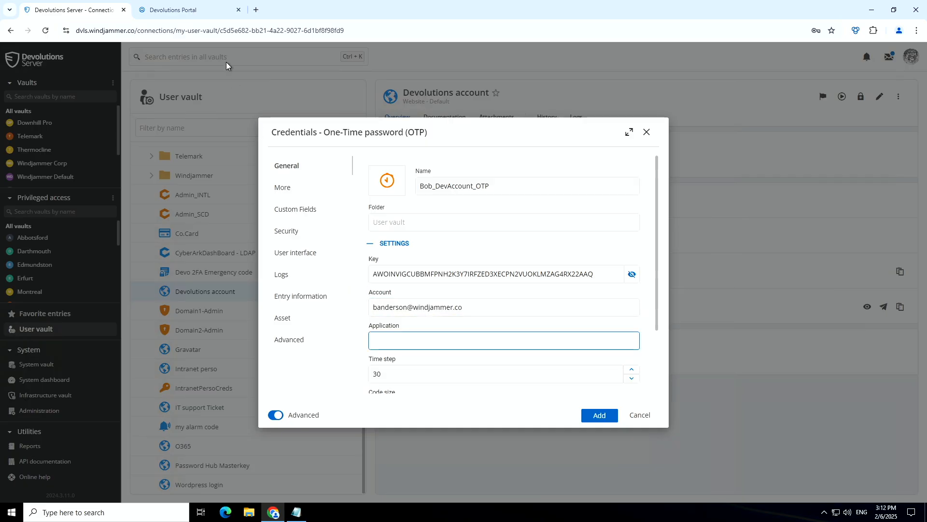
# Set the application to Devolutions Portal, look over the code size and recovery code options, and add the OTP entry to the vault.
pyautogui.write('Devolutions Portal')
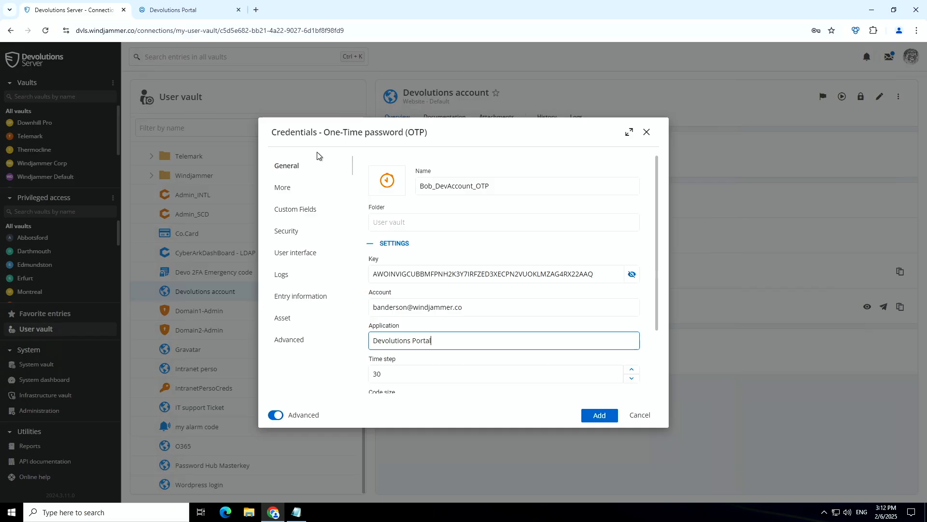
pyautogui.scroll(-2, 389, 210)
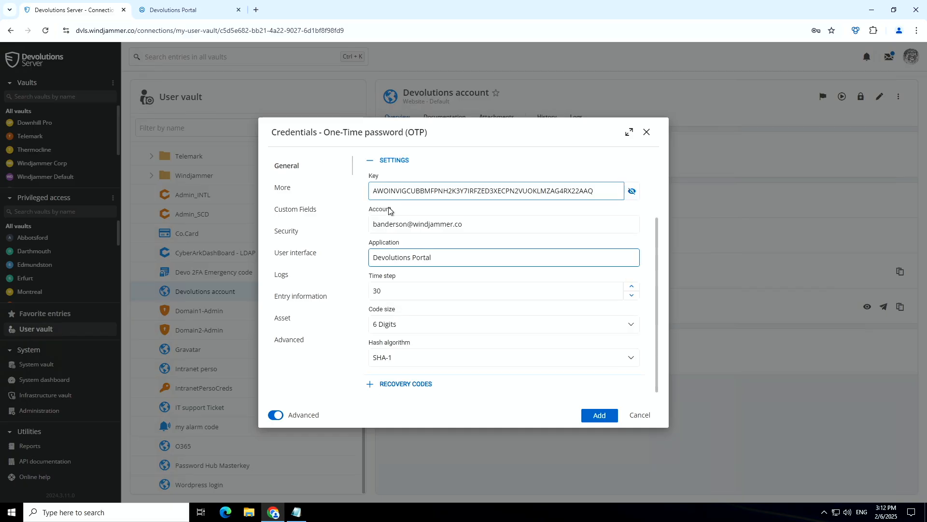
pyautogui.click(396, 281)
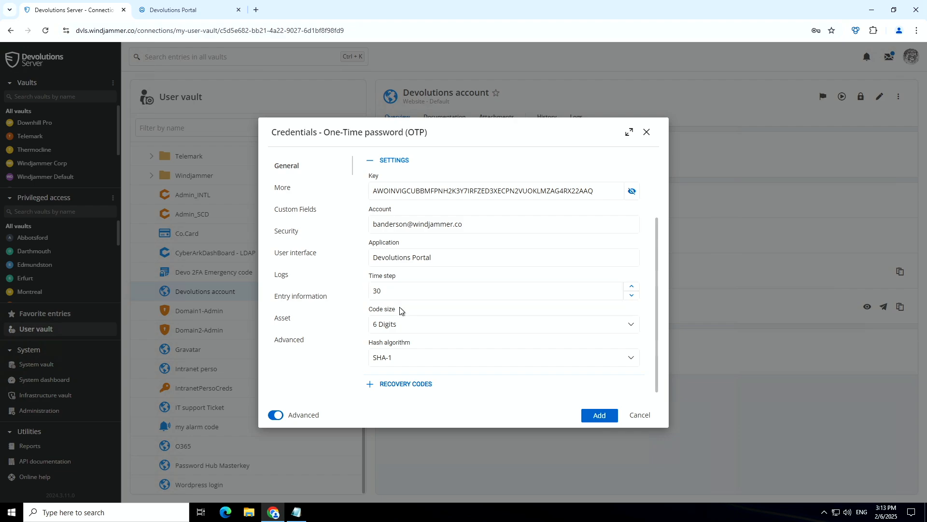
pyautogui.click(633, 327)
pyautogui.click(616, 325)
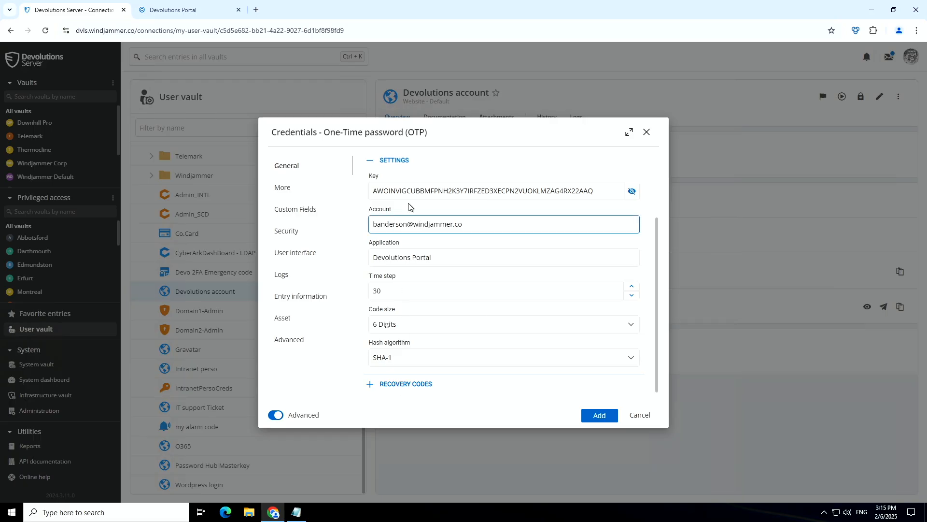
pyautogui.click(391, 383)
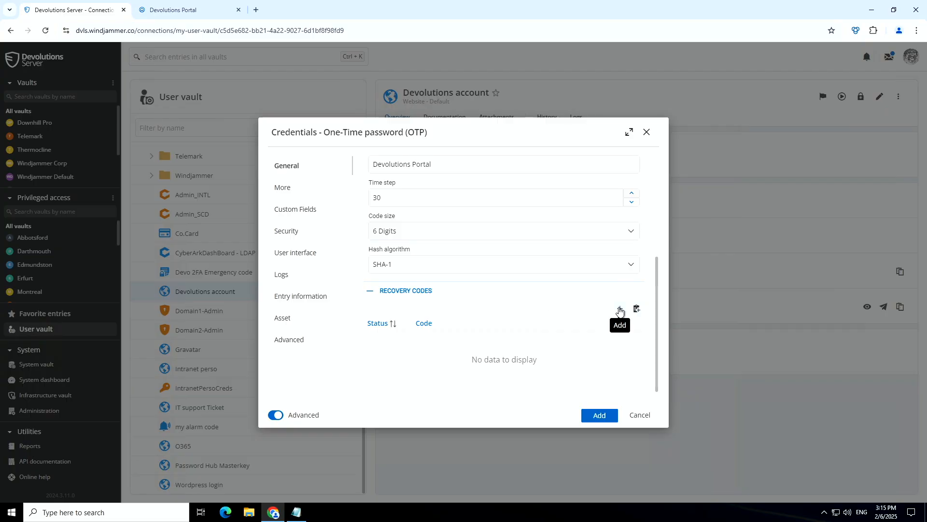
pyautogui.click(380, 292)
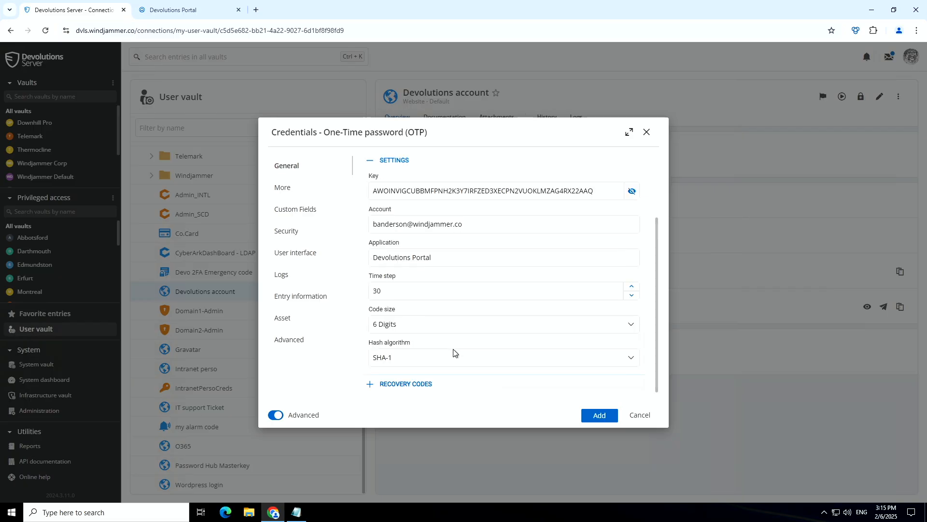
pyautogui.click(598, 415)
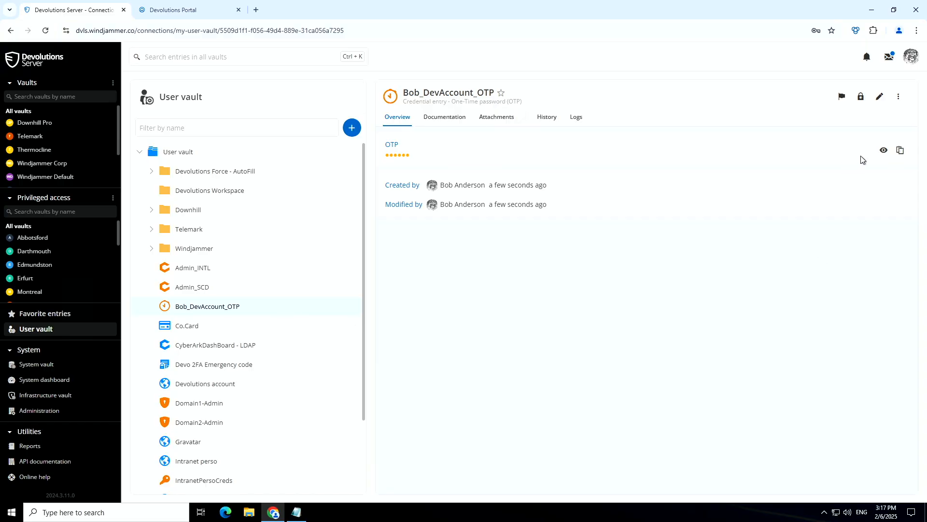
# Reveal and copy the new entry's one-time code and enter it as the 6-digit verification code in the Devolutions Portal.
pyautogui.click(885, 152)
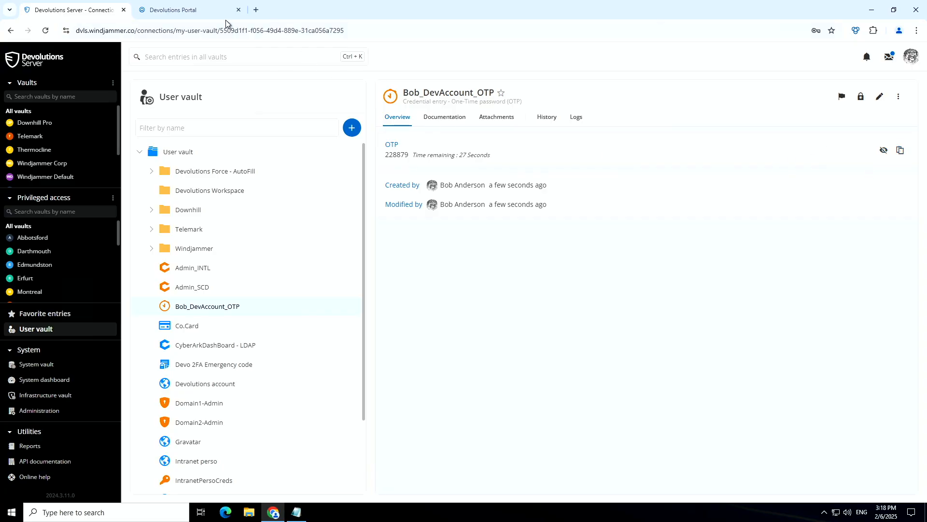
pyautogui.click(899, 153)
pyautogui.click(163, 11)
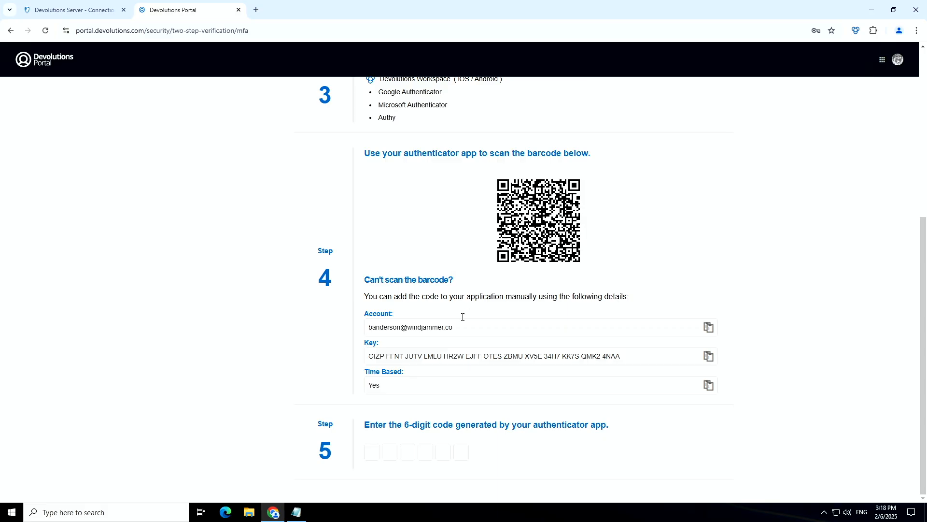
pyautogui.click(379, 448)
pyautogui.hotkey('ctrl', 'v')
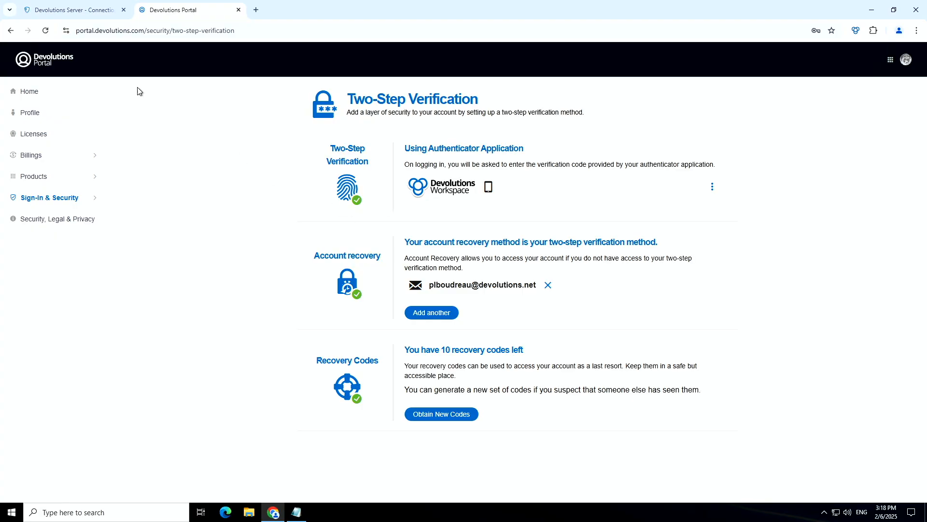
# Switch to Devolutions Server and open the one-time password settings of the user vault's Devolutions account website entry.
pyautogui.click(75, 11)
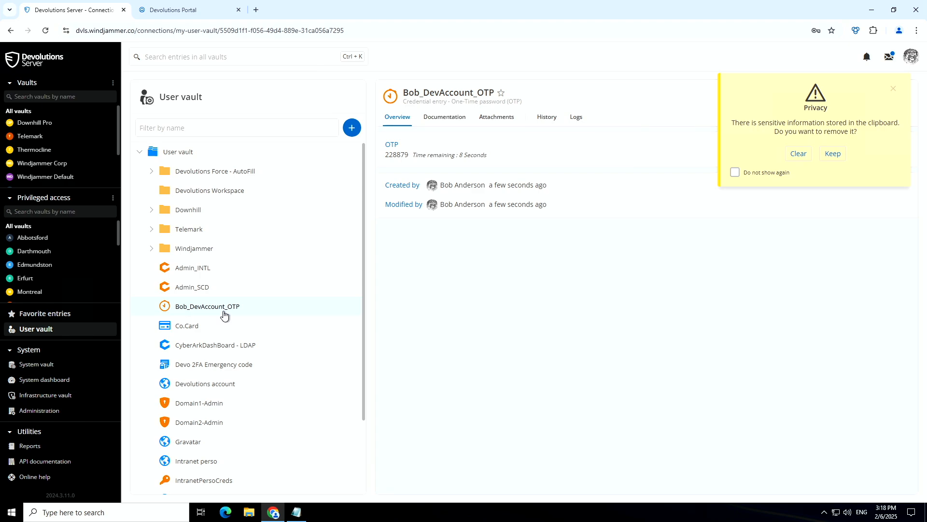
pyautogui.scroll(-1, 223, 314)
pyautogui.click(222, 342)
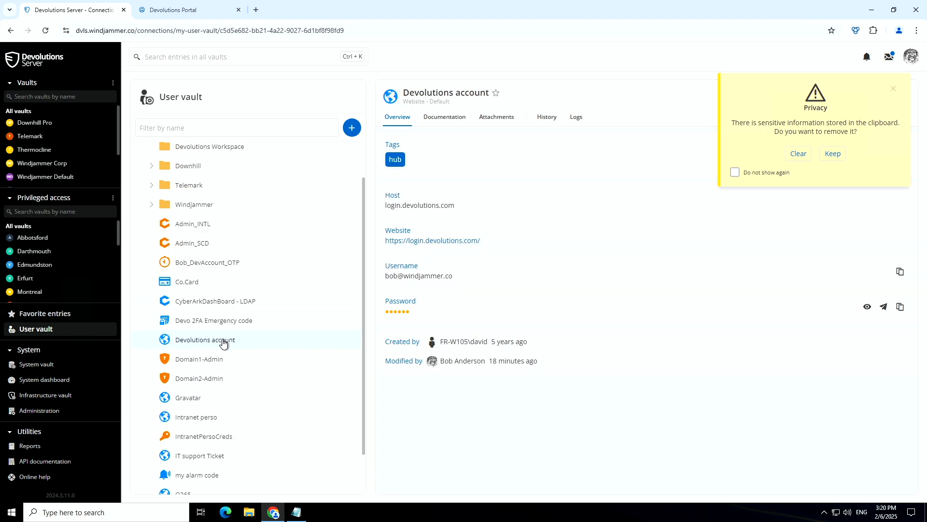
pyautogui.rightClick(223, 342)
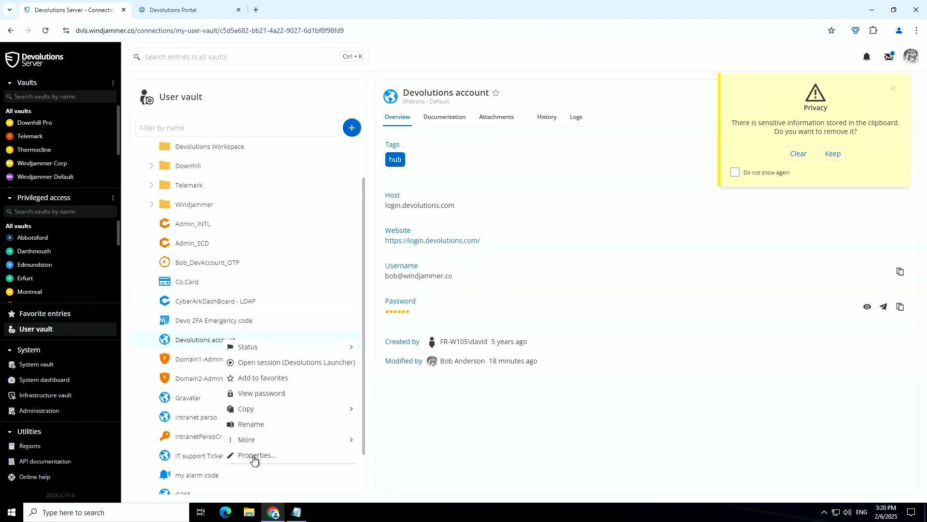
pyautogui.click(254, 452)
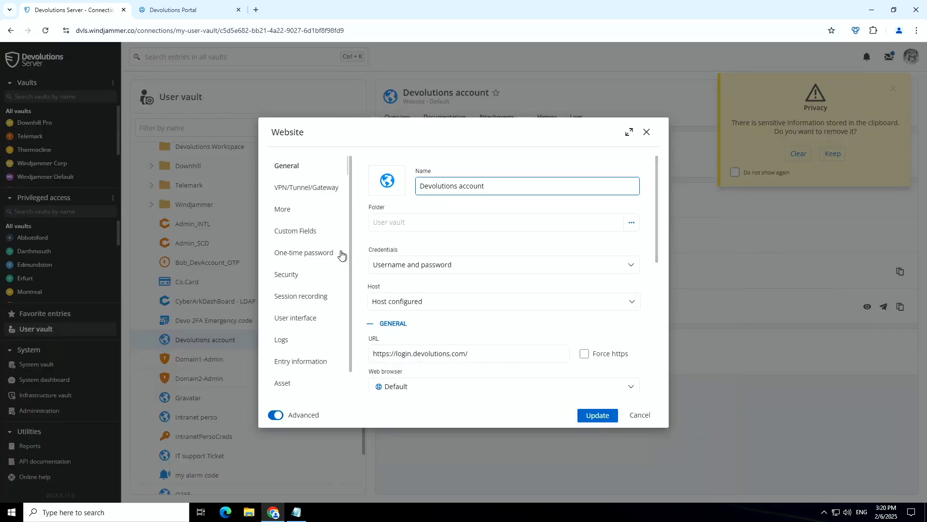
pyautogui.click(315, 258)
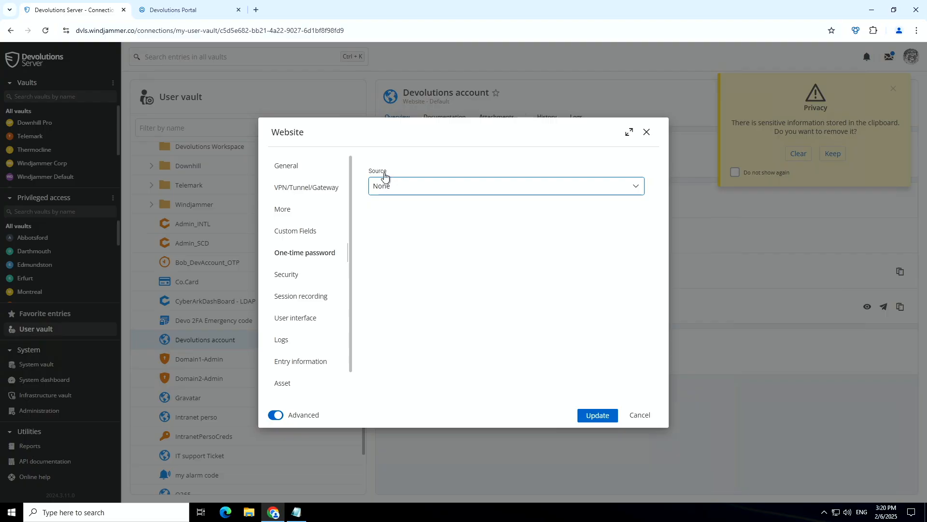
# Set the one-time password source to Linked (user vault) and choose the DevAccount OTP entry as its credentials.
pyautogui.click(393, 188)
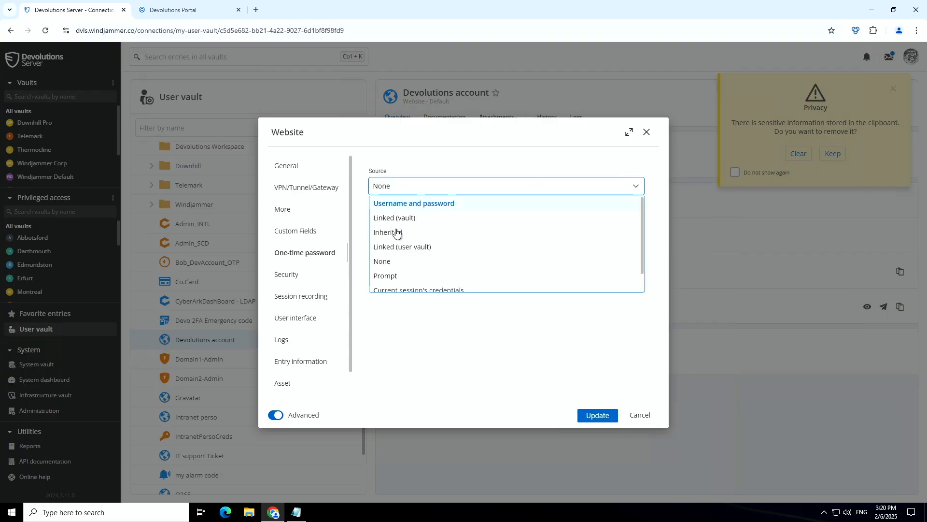
pyautogui.click(401, 248)
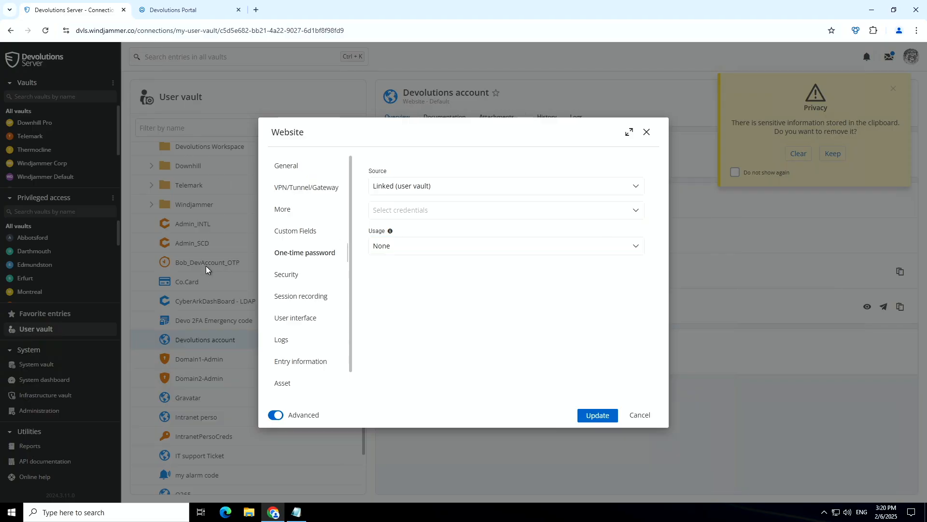
pyautogui.click(407, 210)
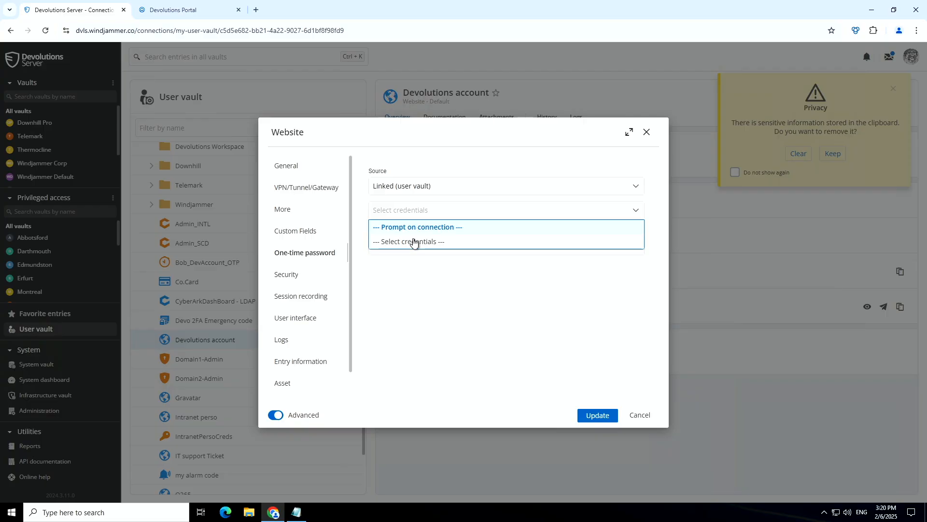
pyautogui.click(414, 242)
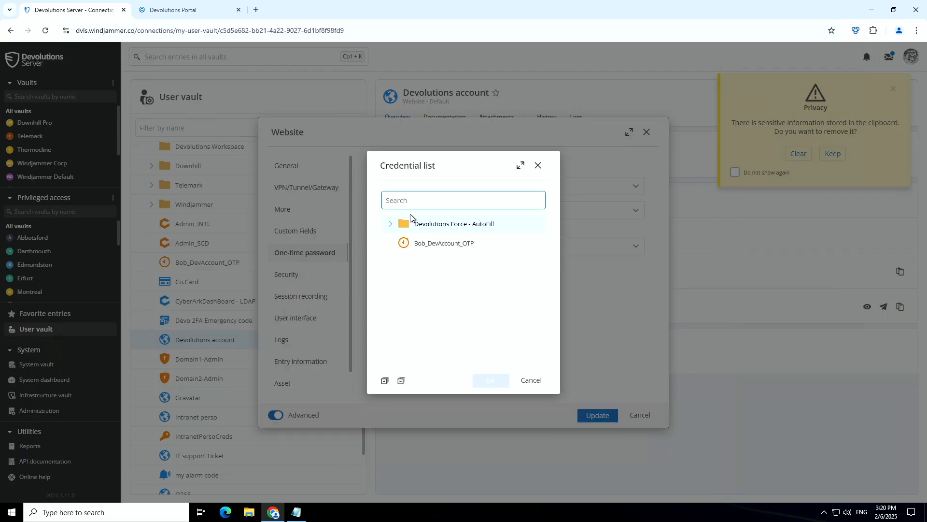
pyautogui.click(433, 244)
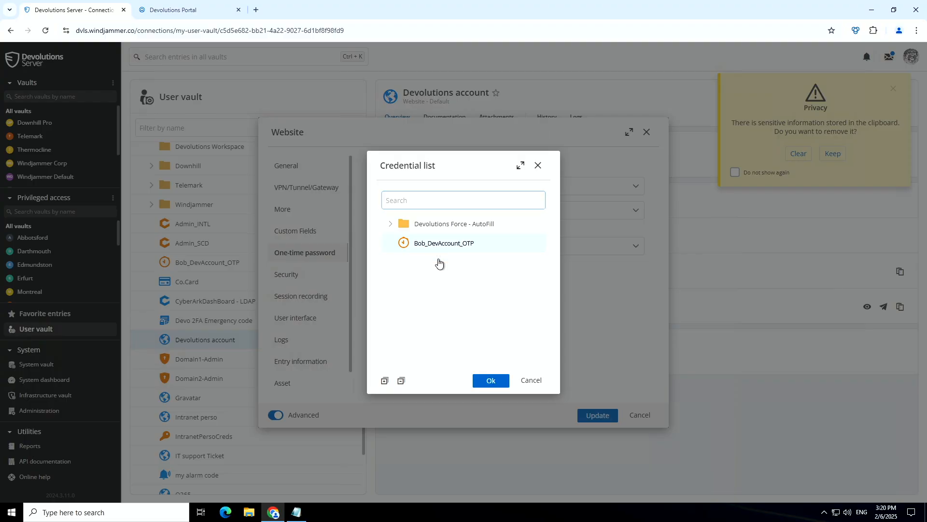
pyautogui.click(487, 382)
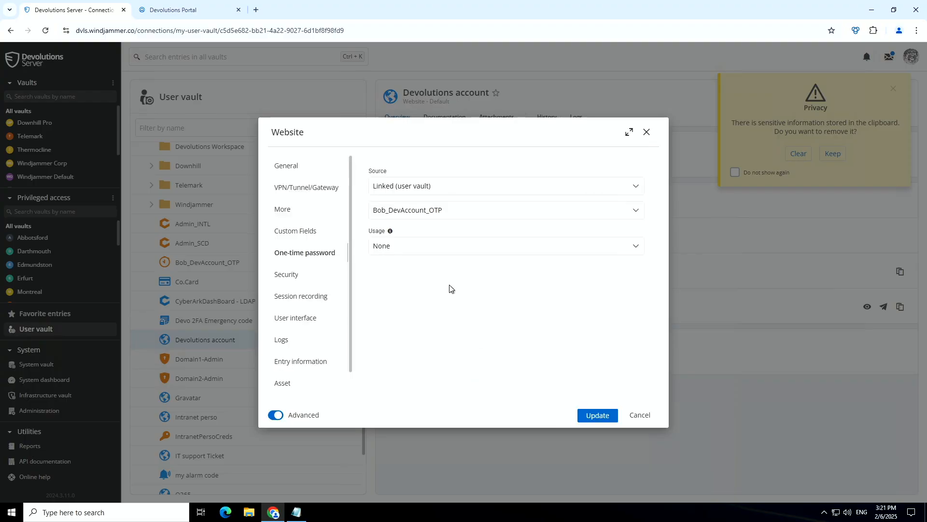
# Look over the OTP usage options, update the website entry with usage None, and reveal its one-time code.
pyautogui.click(396, 251)
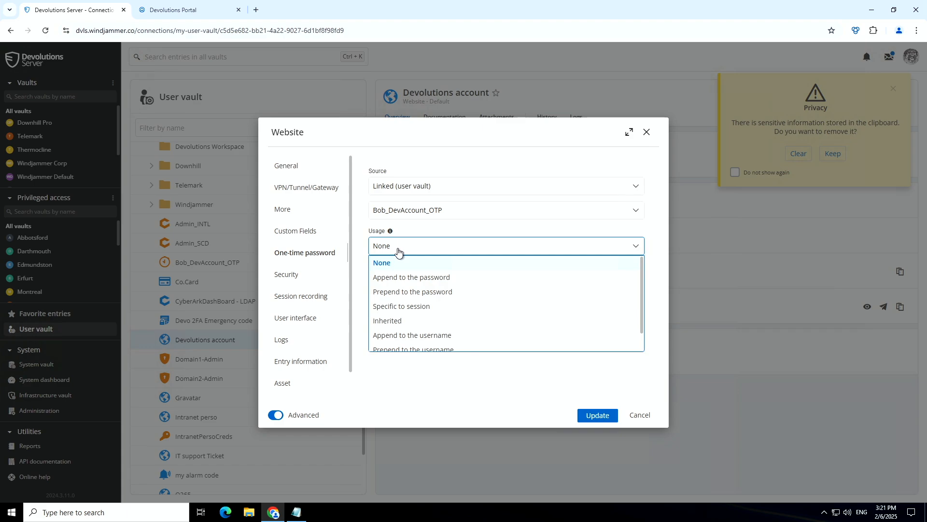
pyautogui.click(400, 251)
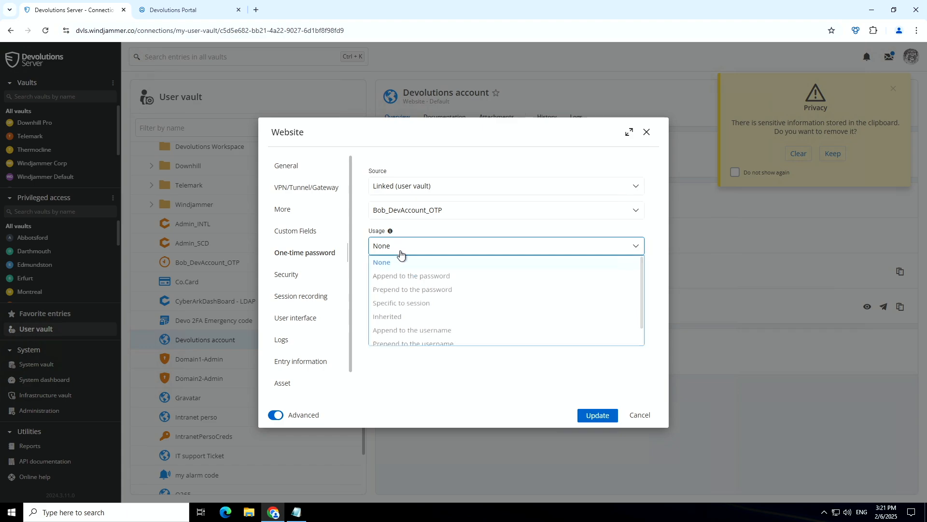
pyautogui.click(598, 417)
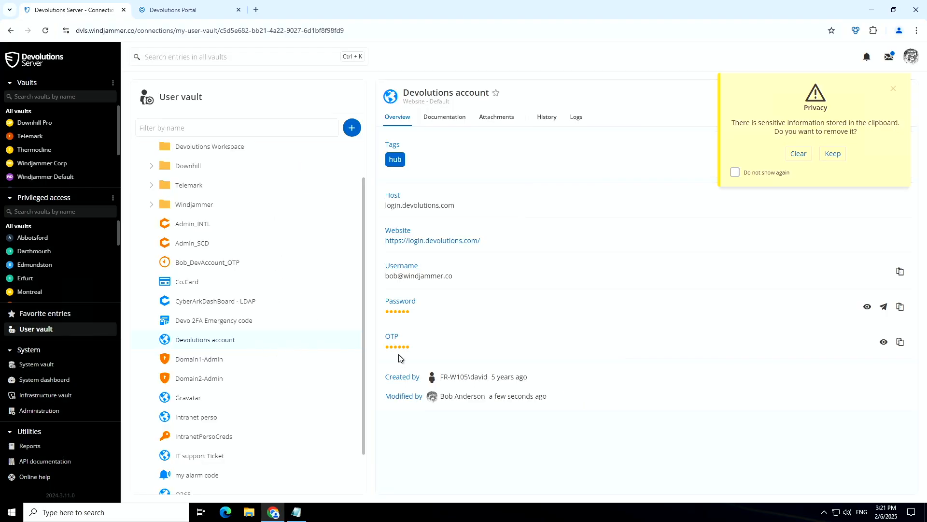
pyautogui.click(884, 342)
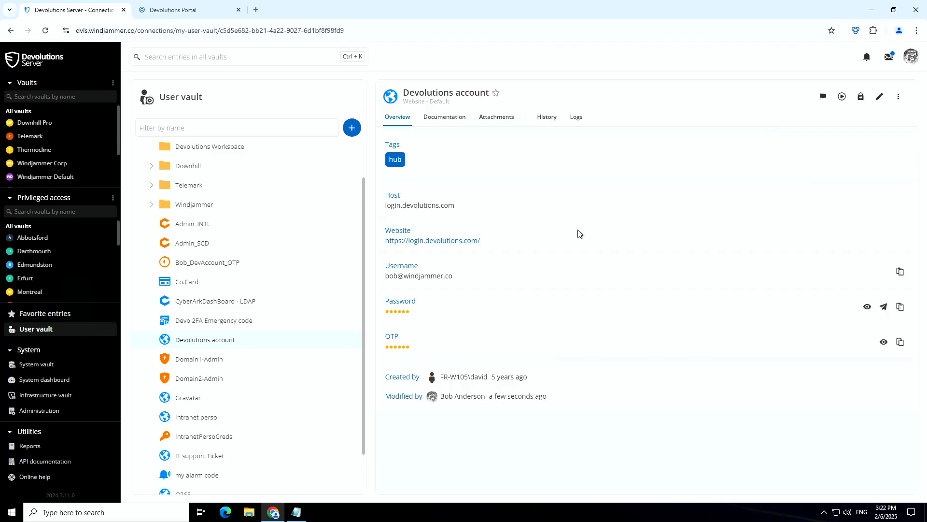
# Find the DevAccount OTP entry in the user vault through the Devolutions Workspace browser extension, and reveal and copy its one-time code.
pyautogui.click(855, 30)
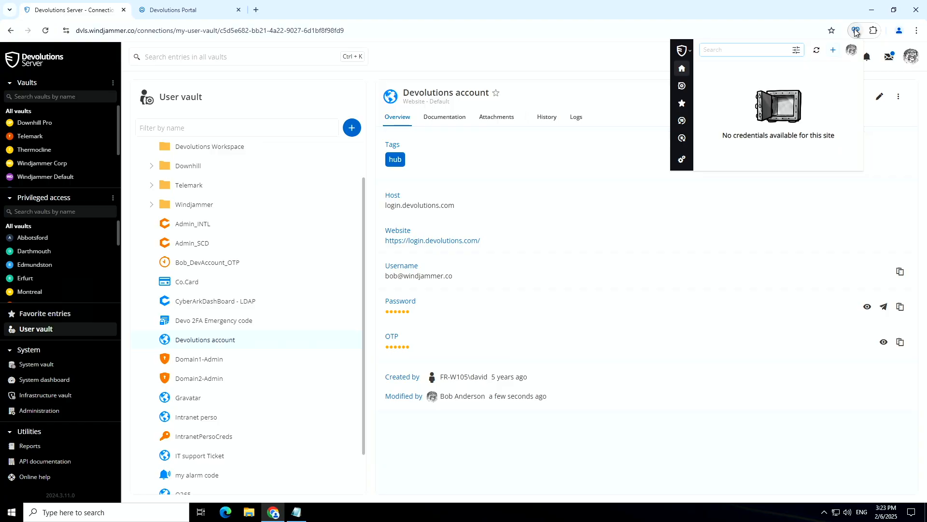
pyautogui.click(682, 87)
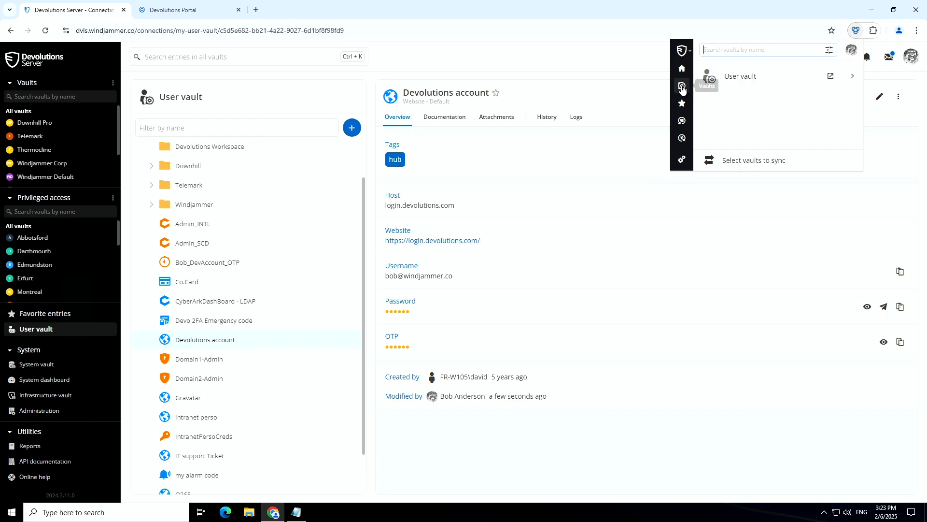
pyautogui.click(748, 82)
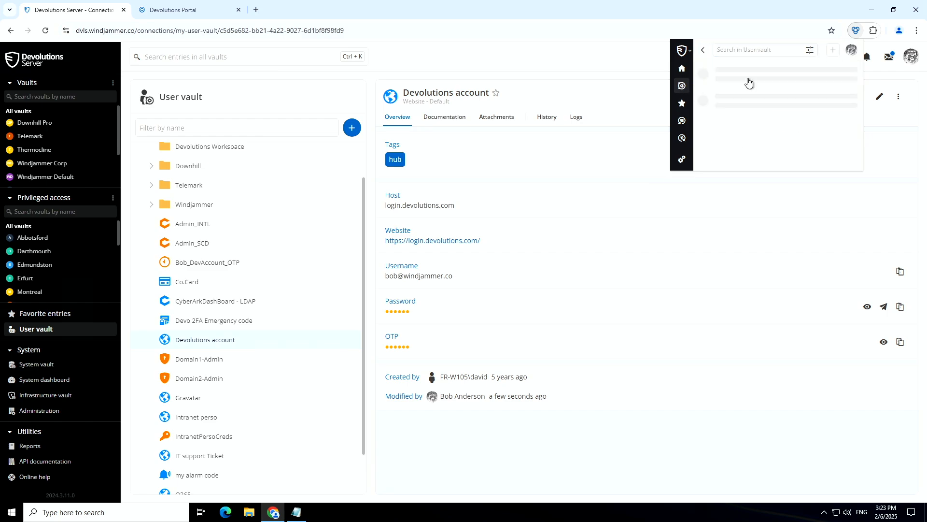
pyautogui.scroll(-4, 751, 171)
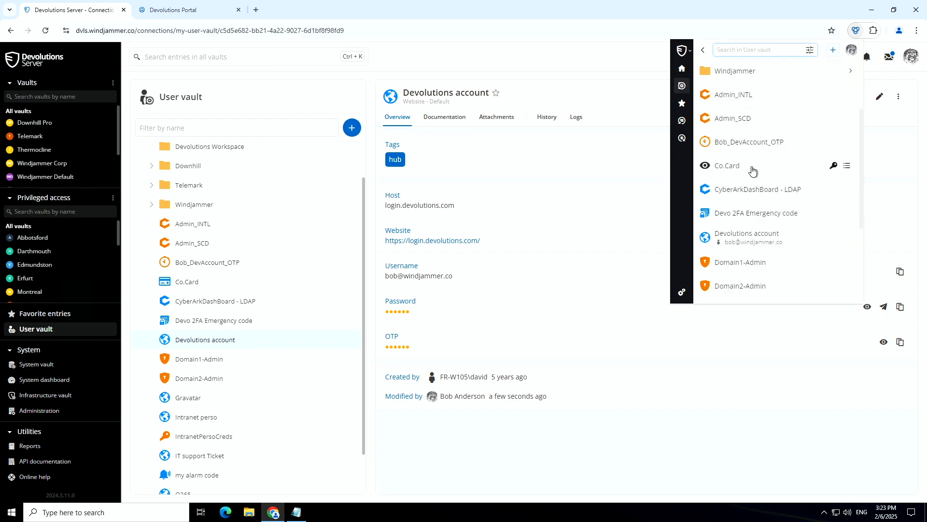
pyautogui.scroll(-2, 747, 176)
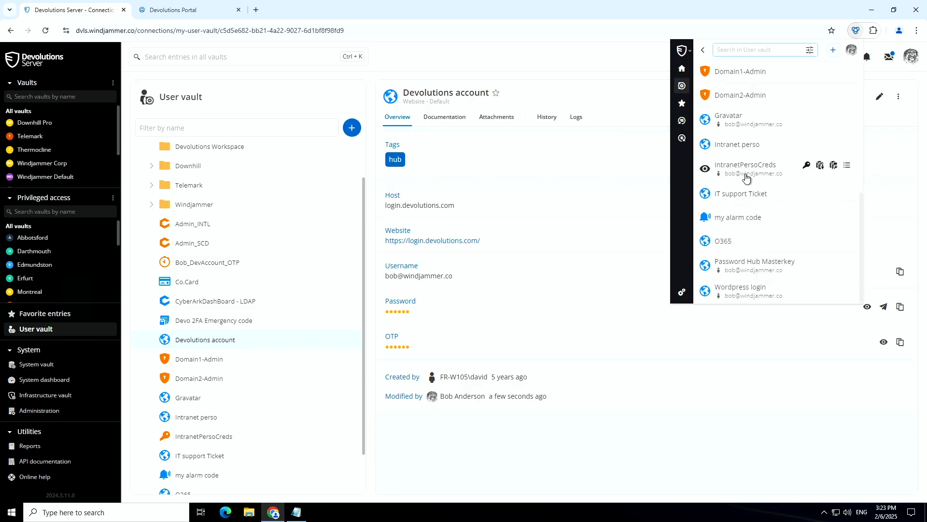
pyautogui.scroll(4, 749, 191)
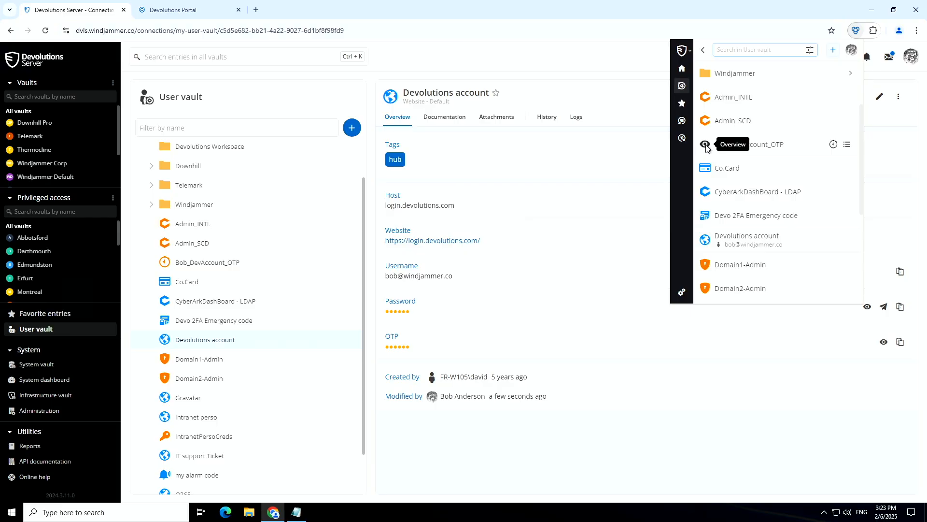
pyautogui.click(713, 146)
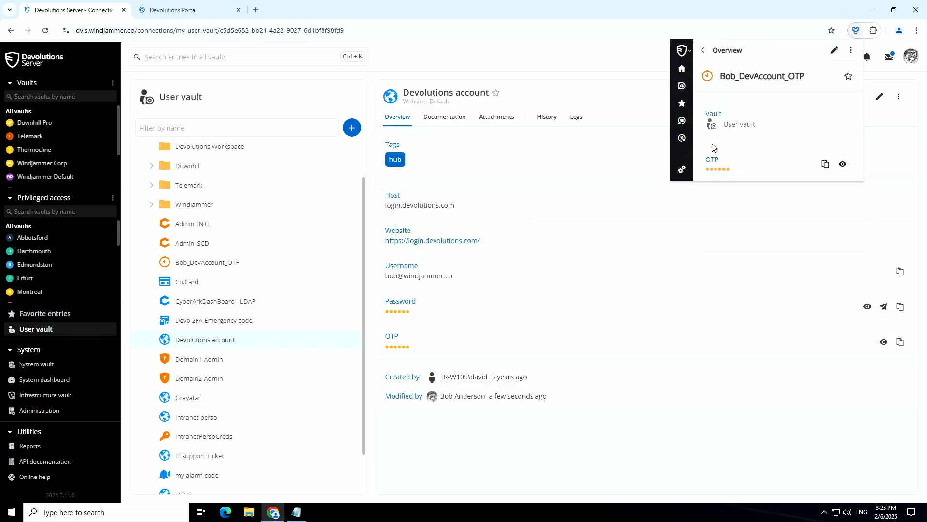
pyautogui.click(843, 164)
pyautogui.click(825, 169)
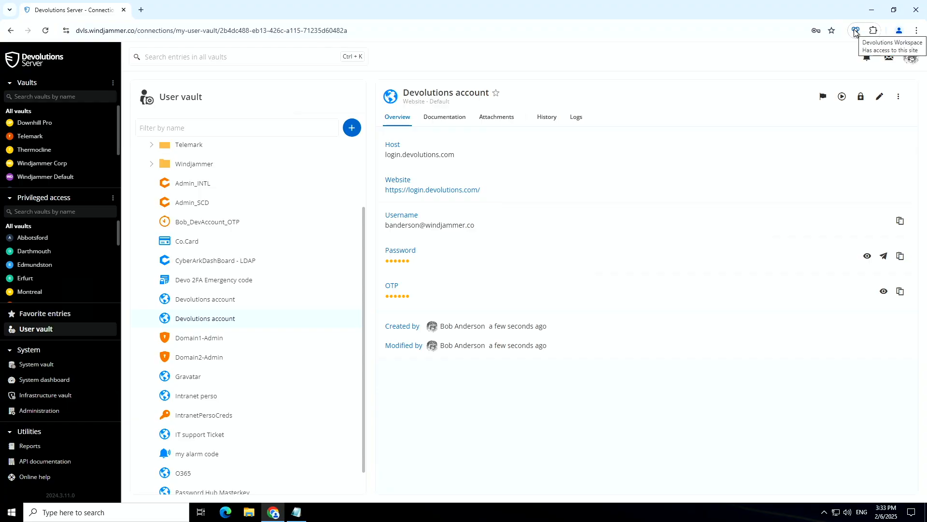
# Launch the login page of the second Devolutions account entry from the user vault in the Devolutions Workspace extension.
pyautogui.click(855, 31)
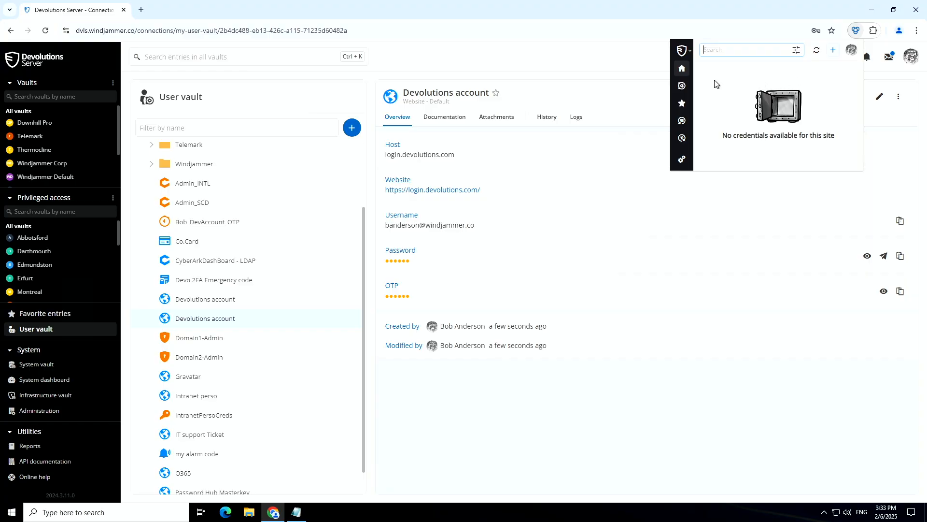
pyautogui.click(681, 85)
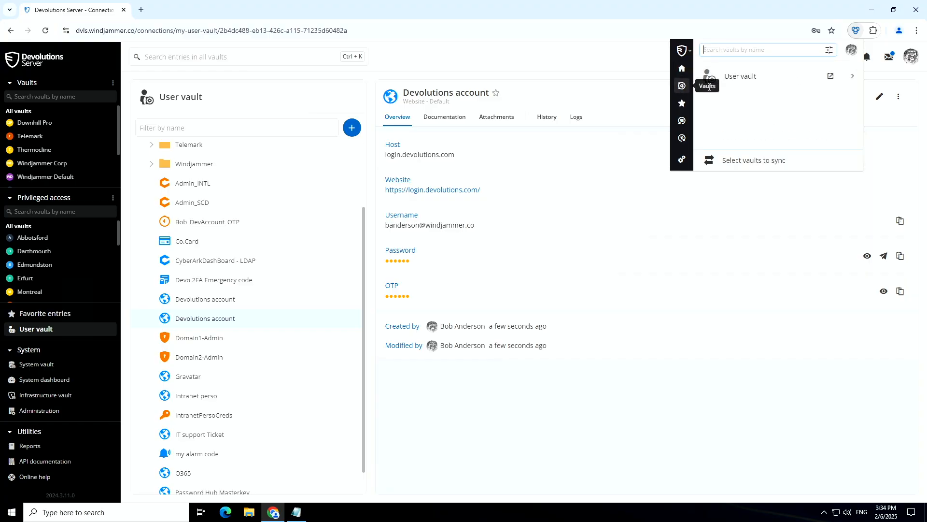
pyautogui.click(749, 78)
pyautogui.scroll(-2, 747, 145)
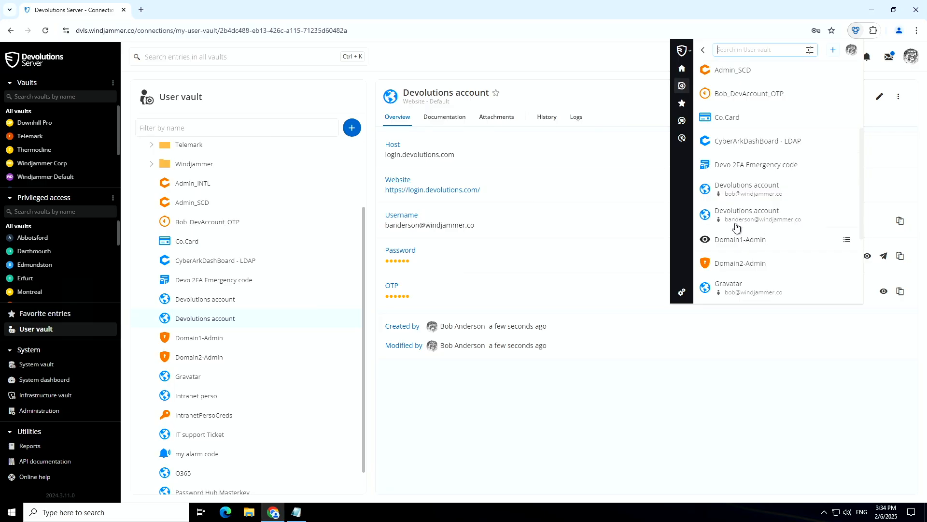
pyautogui.click(737, 215)
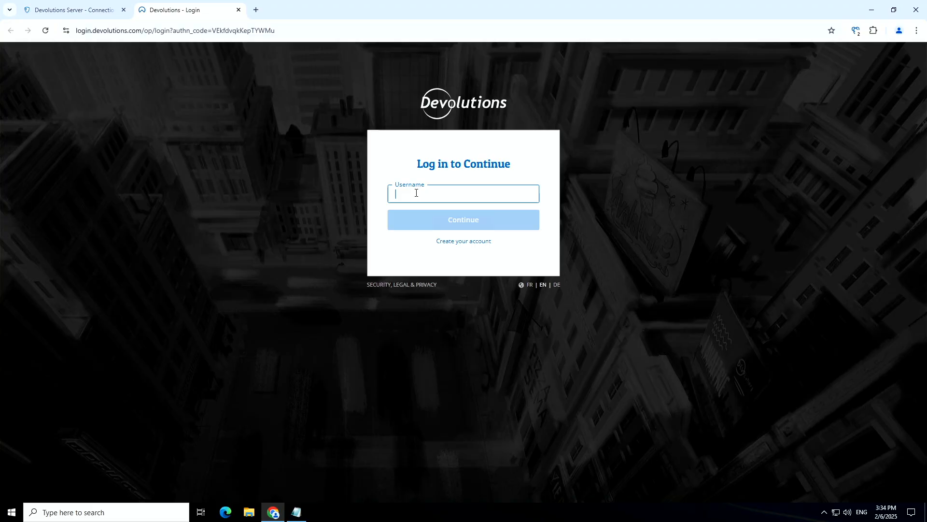
# Fill in and submit the account username and password with the second Devolutions account entry from the Workspace extension.
pyautogui.click(856, 31)
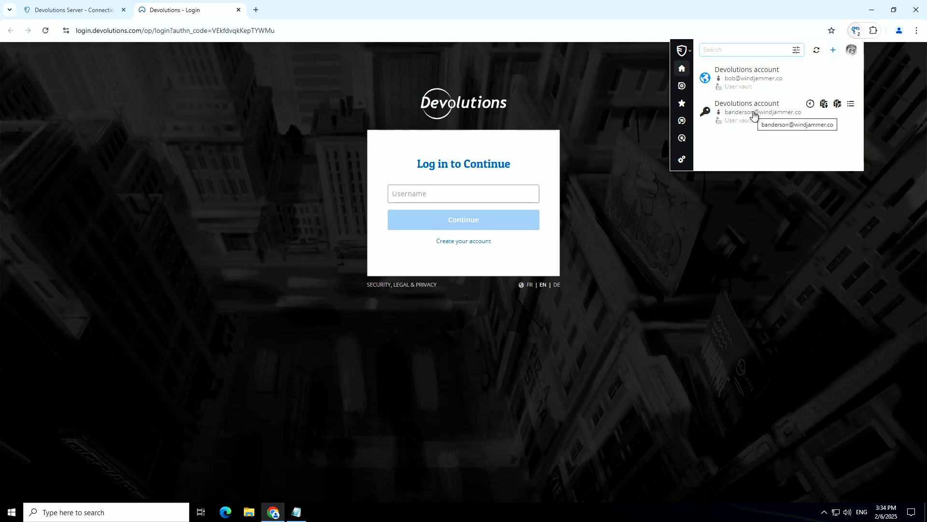
pyautogui.click(753, 115)
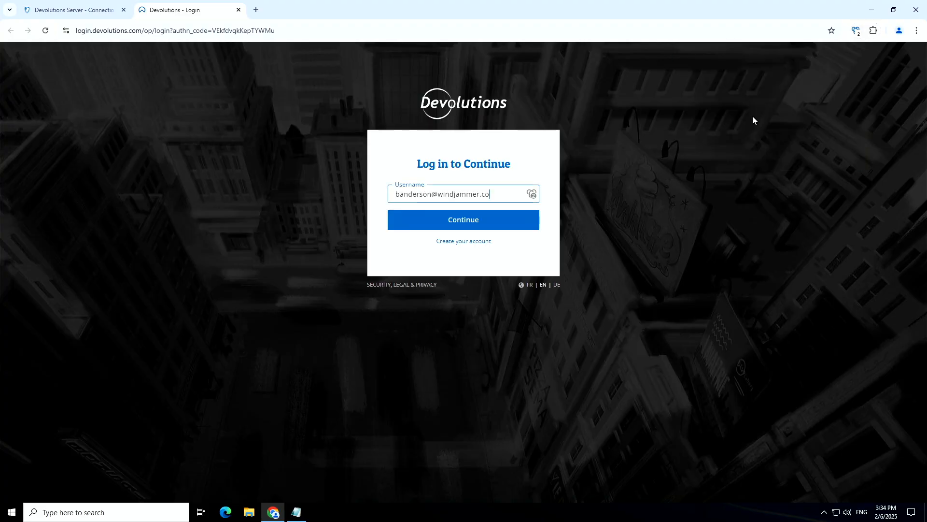
pyautogui.click(480, 223)
pyautogui.click(856, 32)
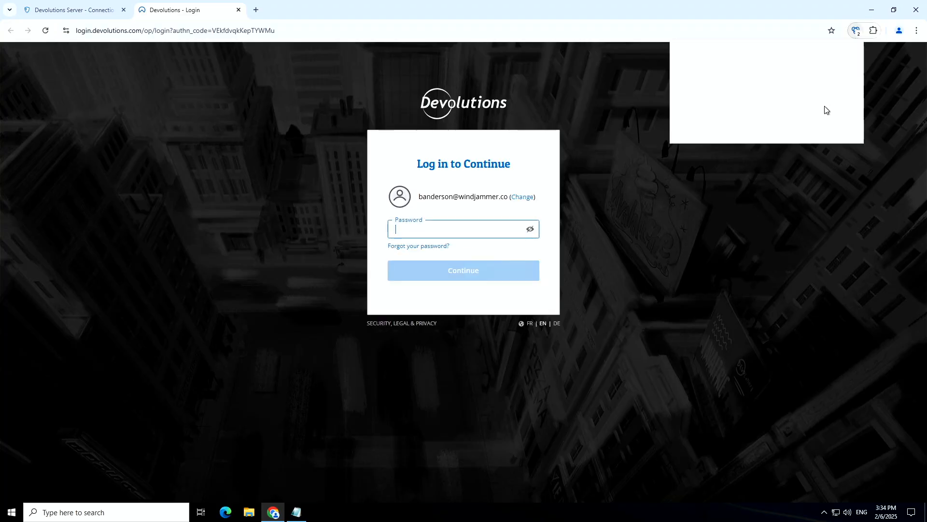
pyautogui.click(768, 120)
pyautogui.click(496, 271)
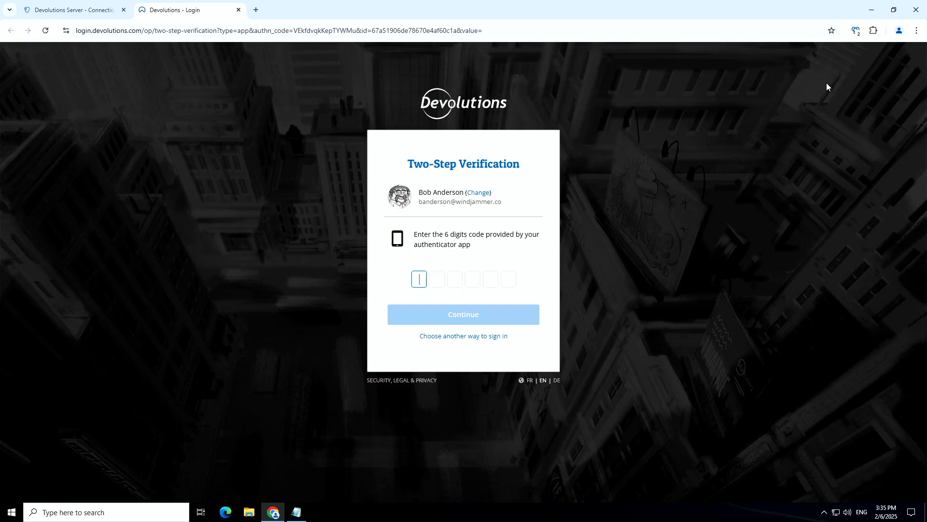
# Copy the one-time code from the second Devolutions account entry in the extension and enter it as the 6-digit verification code.
pyautogui.click(855, 31)
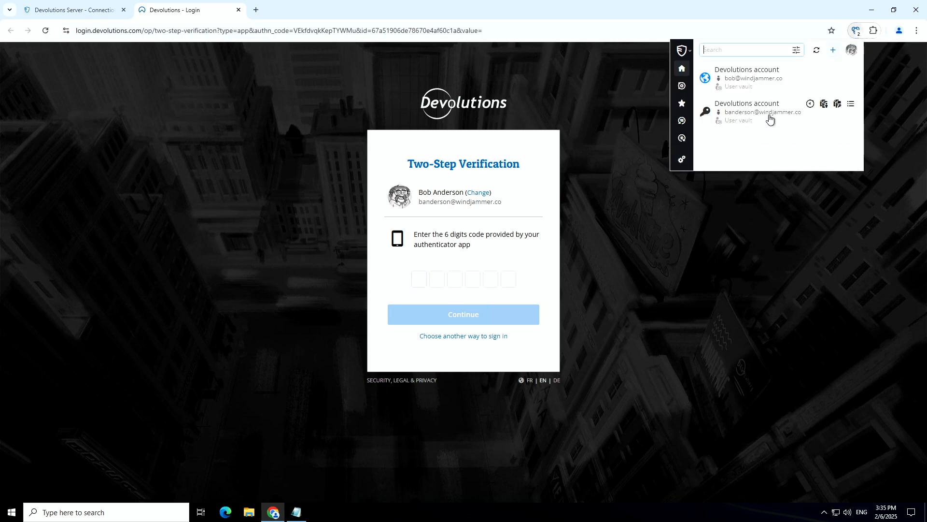
pyautogui.click(810, 105)
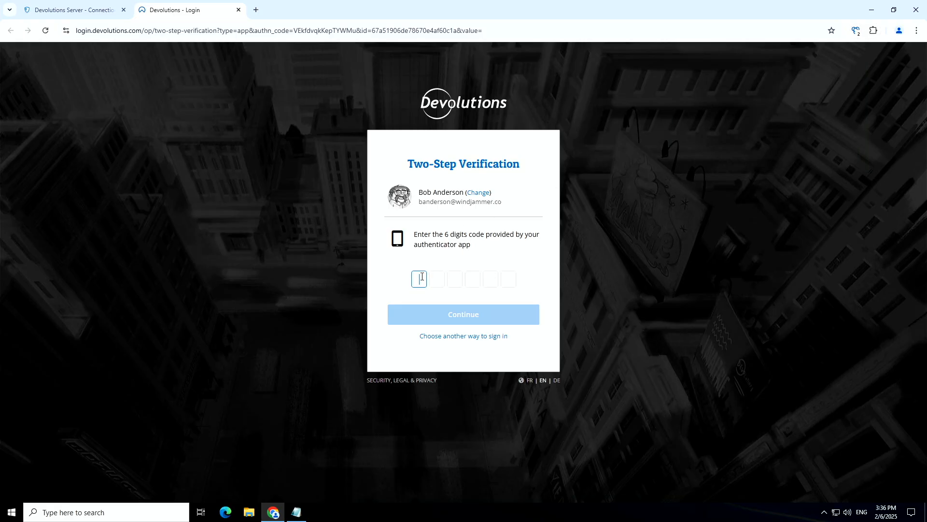
pyautogui.hotkey('ctrl', 'v')
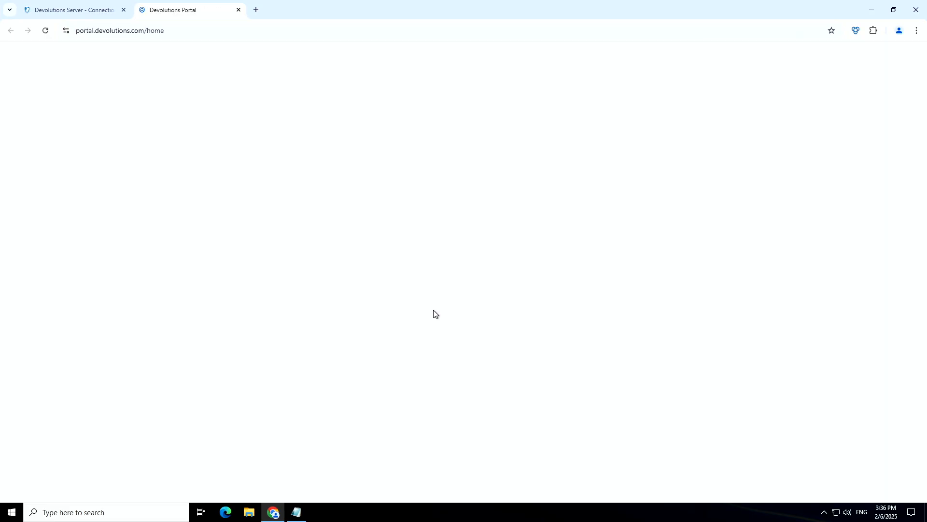